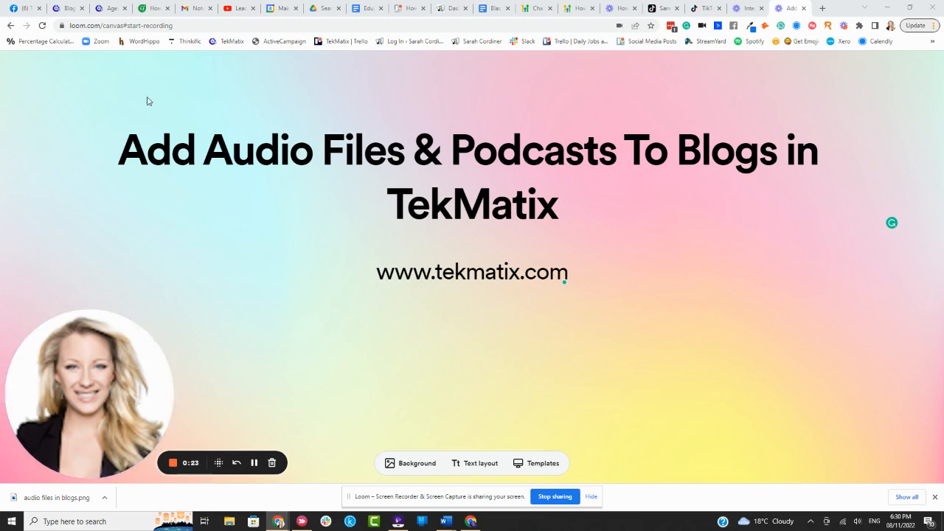
# Step: Switch to the TekMatix blog overview
pyautogui.click(65, 9)
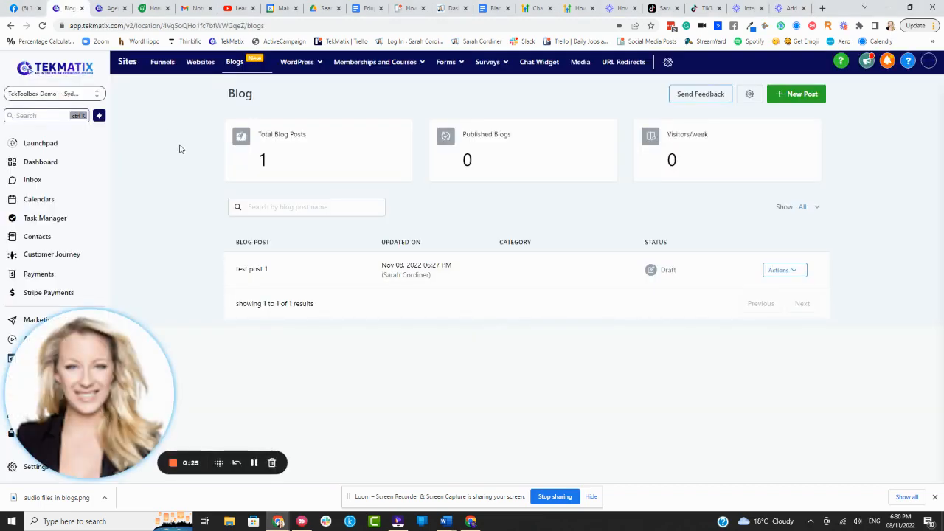
pyautogui.moveTo(79, 367); pyautogui.dragTo(201, 368)
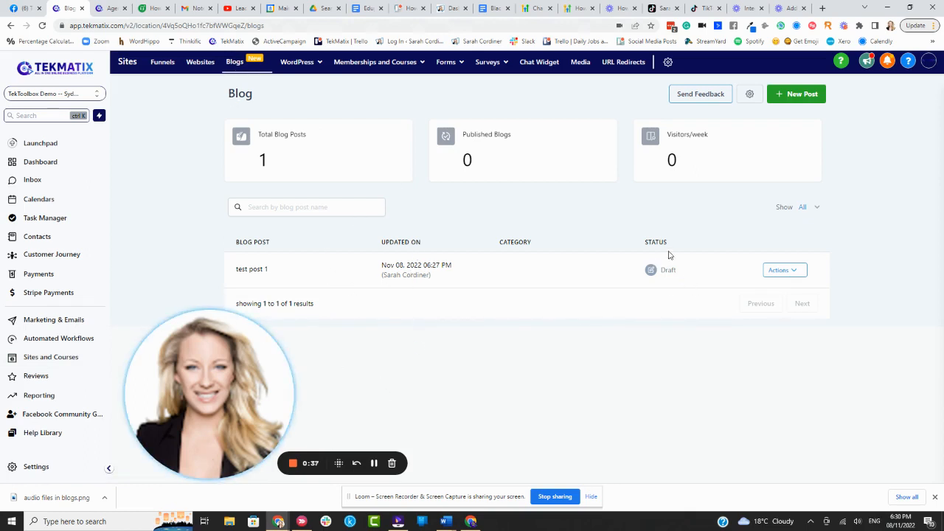
pyautogui.moveTo(534, 249); pyautogui.dragTo(500, 243)
pyautogui.click(568, 233)
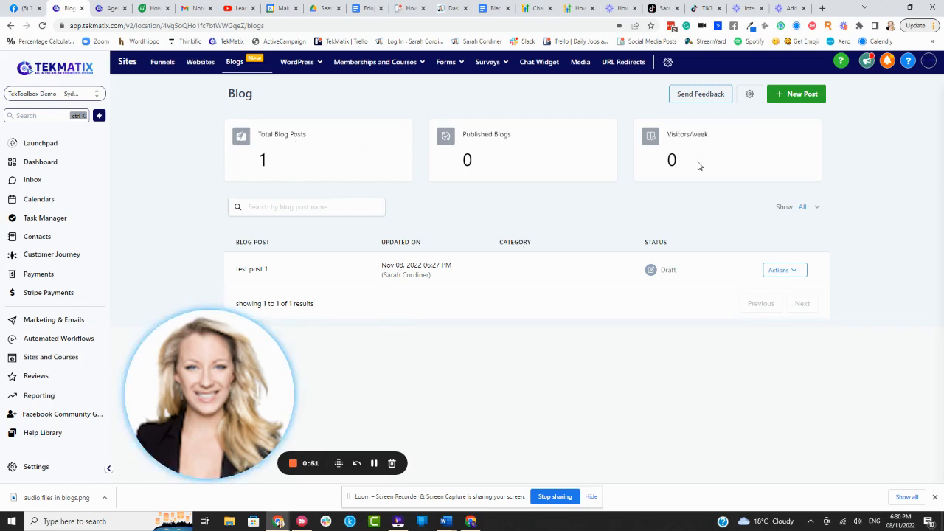
# Step: Review the blog's author and category settings and return to the blog overview
pyautogui.click(749, 96)
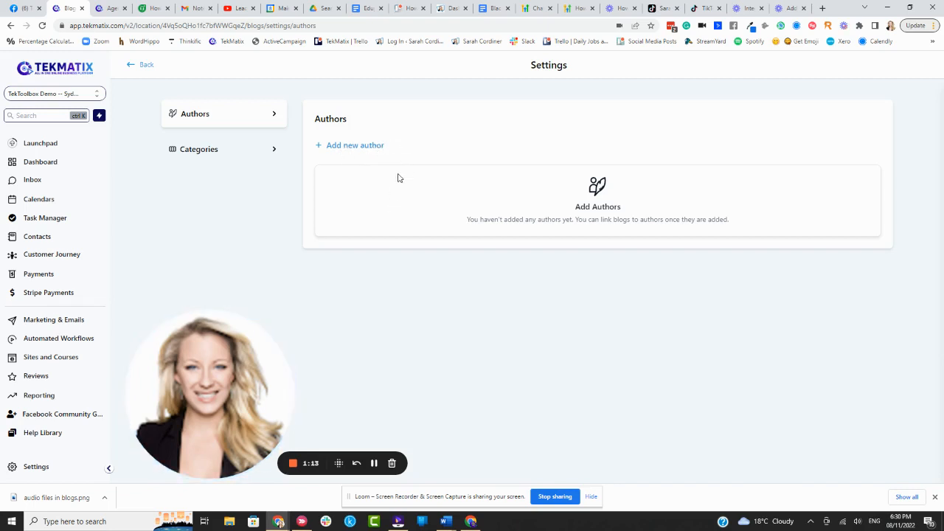
pyautogui.click(271, 151)
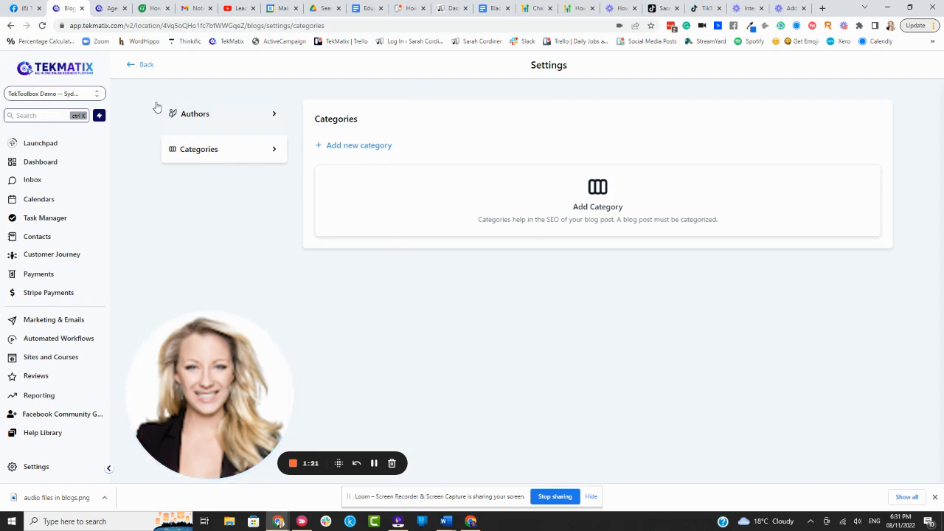
pyautogui.click(143, 66)
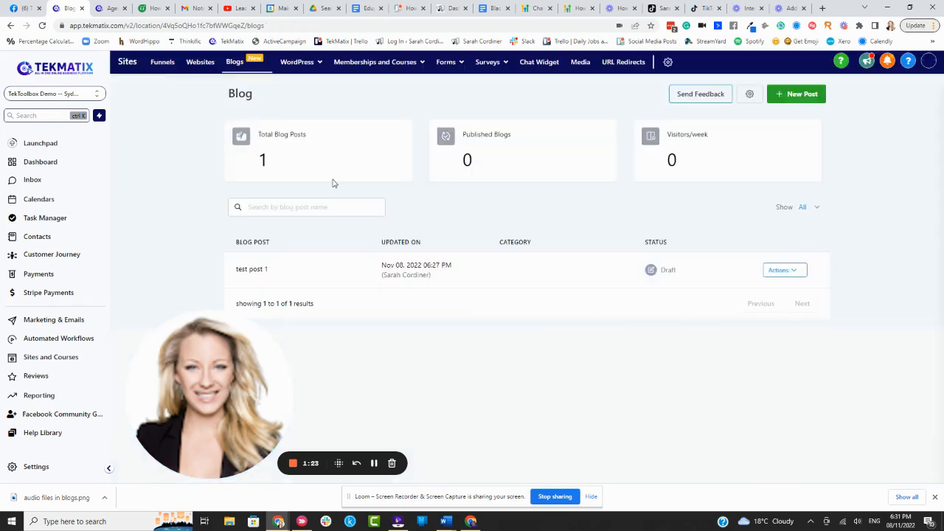
# Step: Create a new blog post titled "Podcast Episode #1" with the description "in this episode xxxx"
pyautogui.click(795, 94)
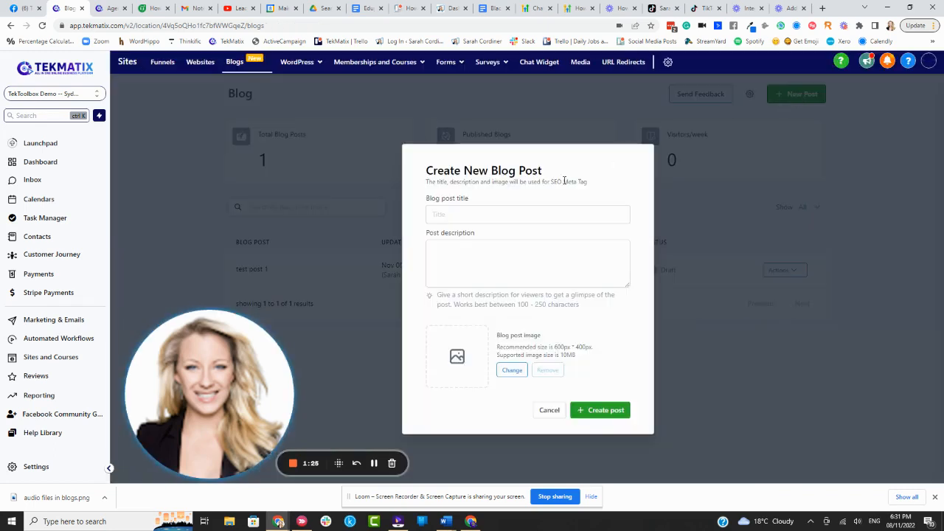
pyautogui.click(505, 216)
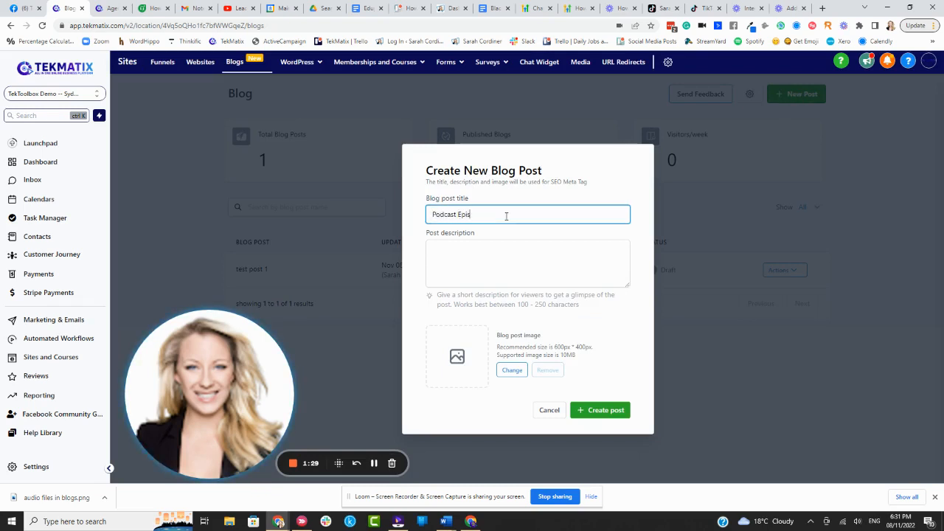
pyautogui.write('Podcast Episode #1')
pyautogui.click(500, 248)
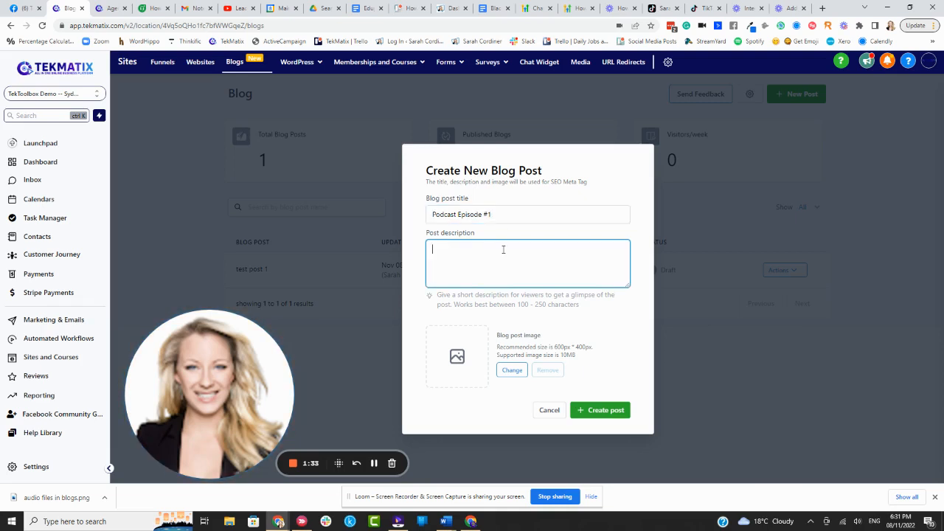
pyautogui.write('in this episode')
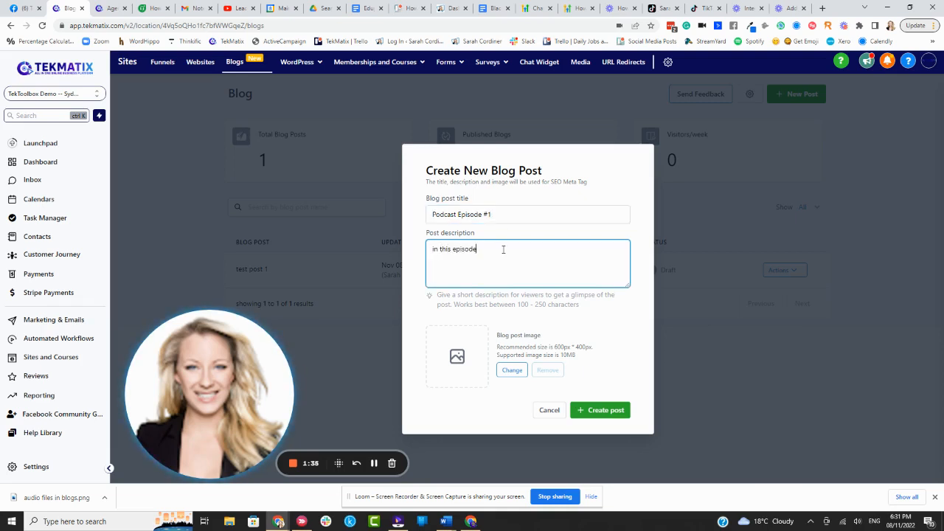
pyautogui.write(' xxxxxx')
pyautogui.click(595, 409)
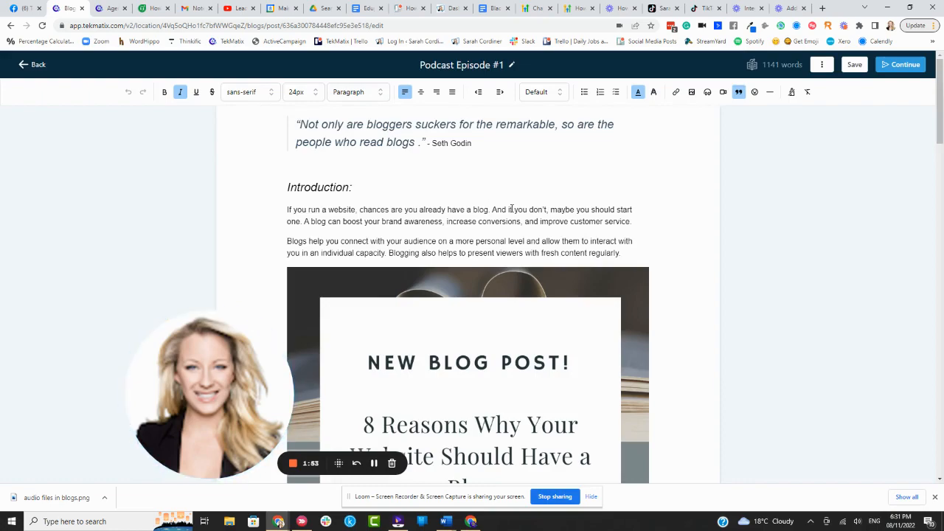
# Step: Delete all of the sample template content from the post body
pyautogui.click(510, 208)
pyautogui.scroll(-10, 509, 221)
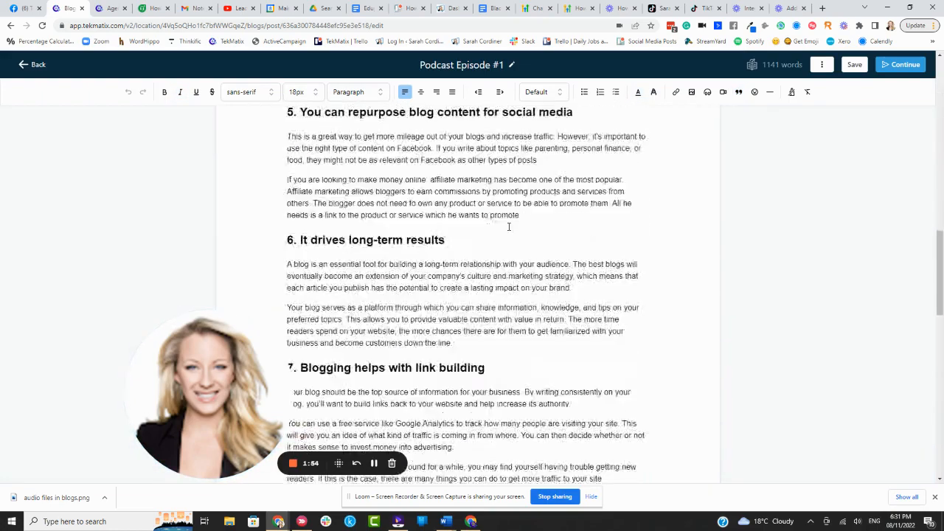
pyautogui.scroll(-15, 509, 228)
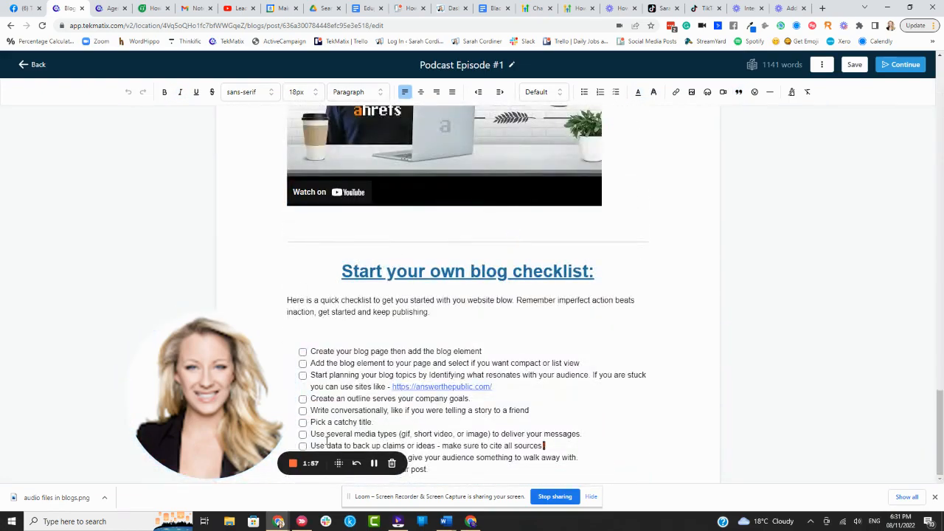
pyautogui.scroll(20, 441, 318)
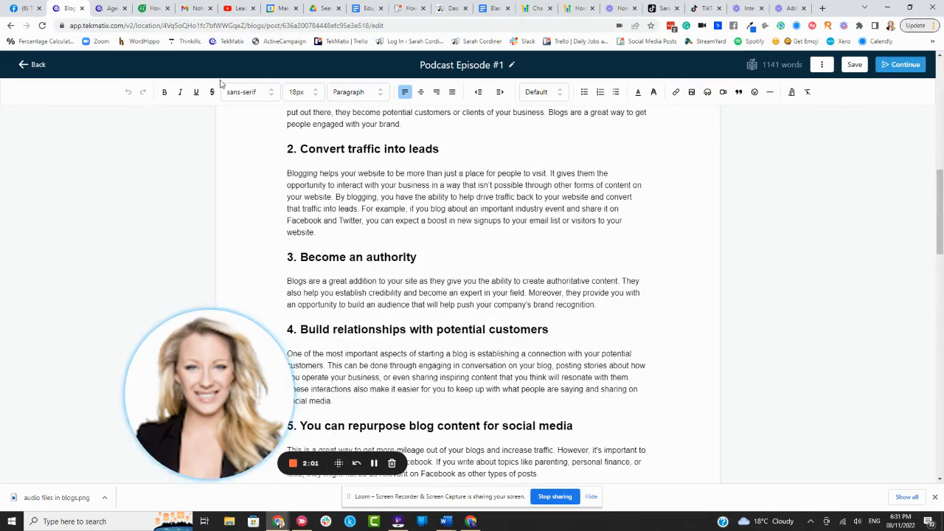
pyautogui.hotkey('ctrl', 'a')
pyautogui.press('BackSpace')
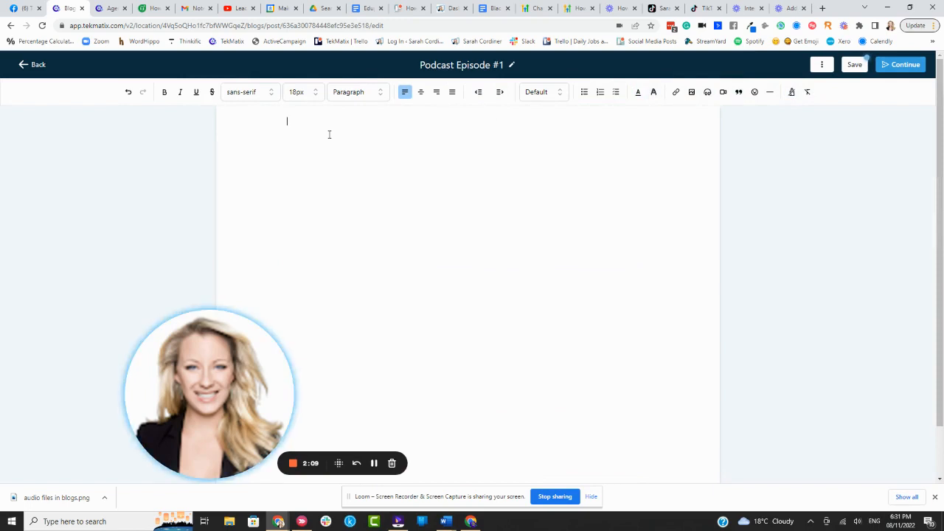
# Step: Write "here is my blog/podcats title" at the start of the post and format it as Heading 1 at 36px
pyautogui.write('here is my blog/podcats title')
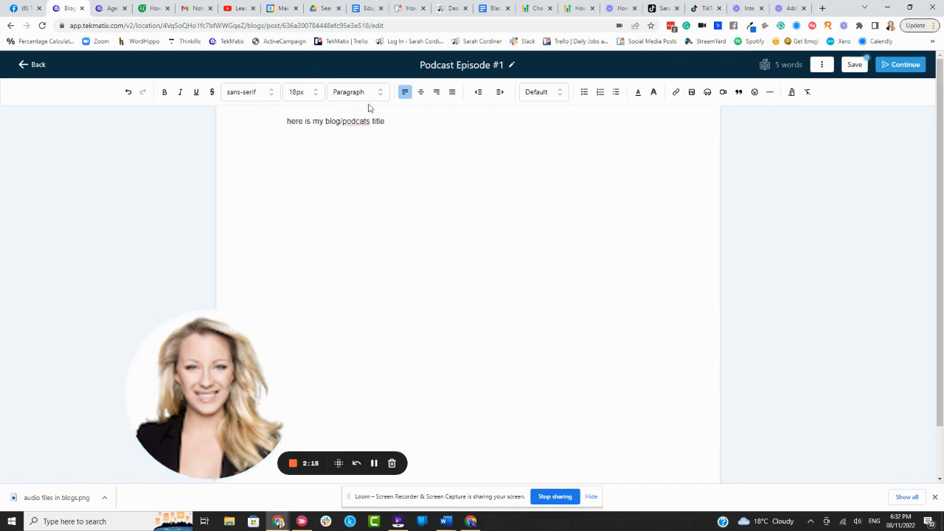
pyautogui.moveTo(412, 122); pyautogui.dragTo(199, 132)
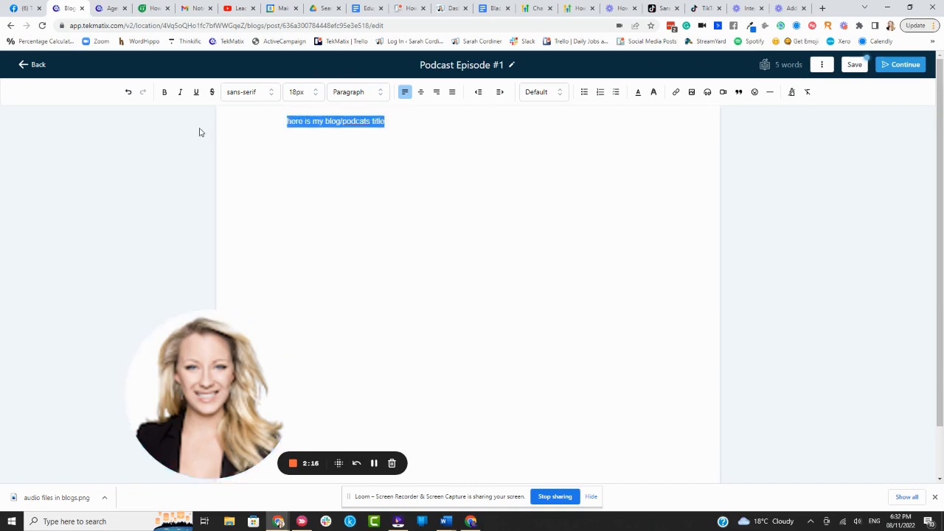
pyautogui.click(311, 92)
pyautogui.click(308, 200)
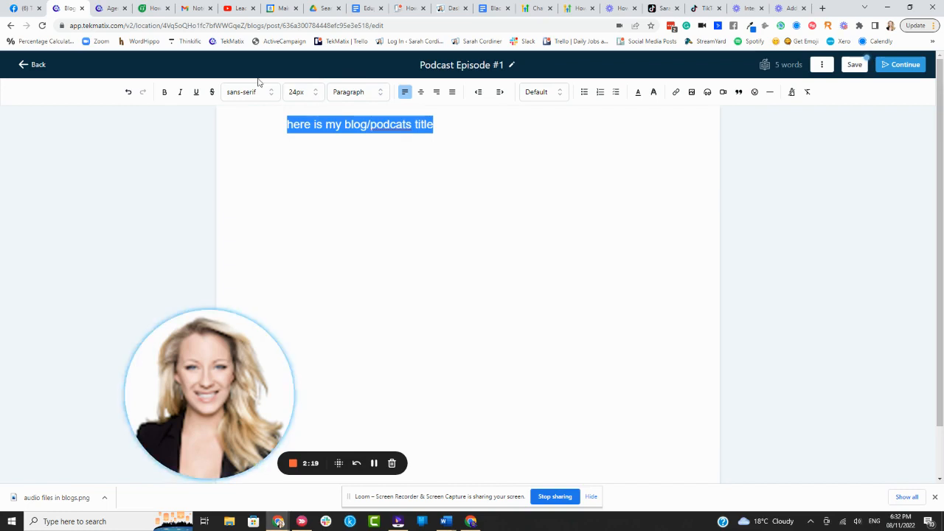
pyautogui.click(342, 90)
pyautogui.click(361, 112)
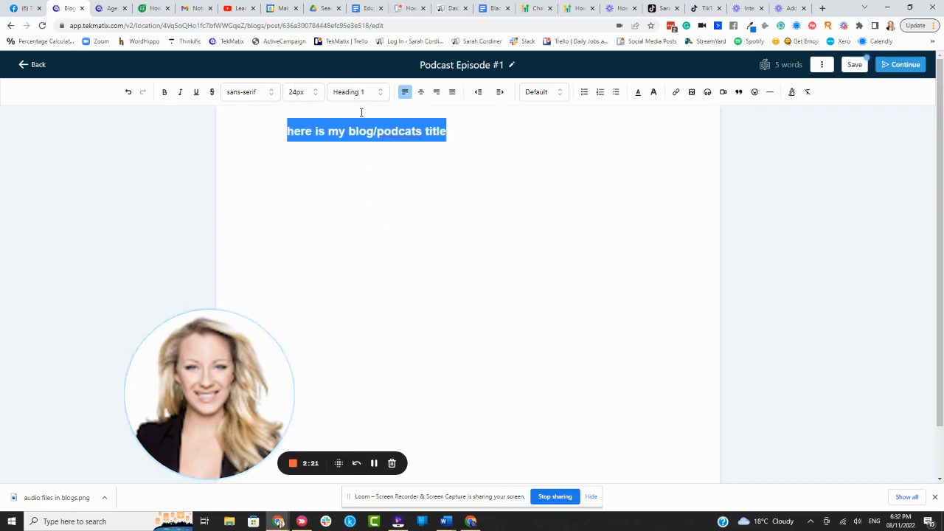
pyautogui.click(300, 94)
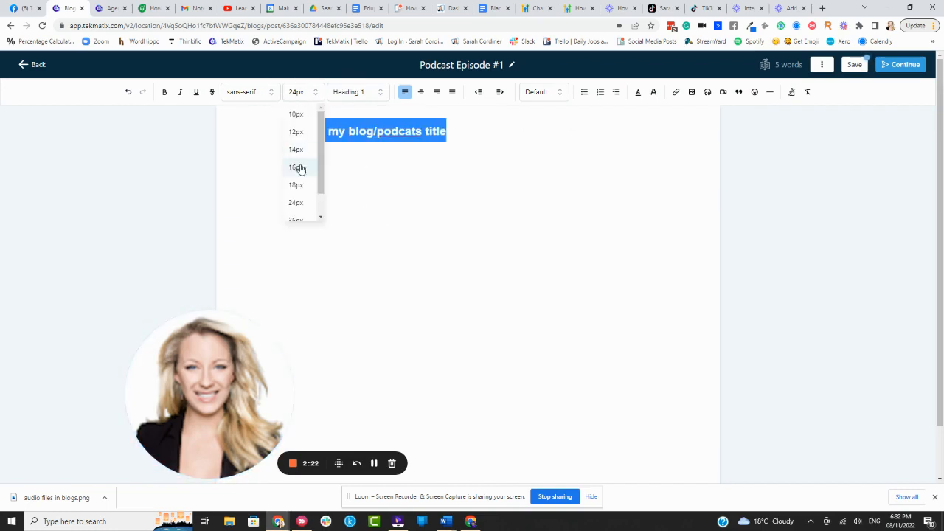
pyautogui.click(301, 218)
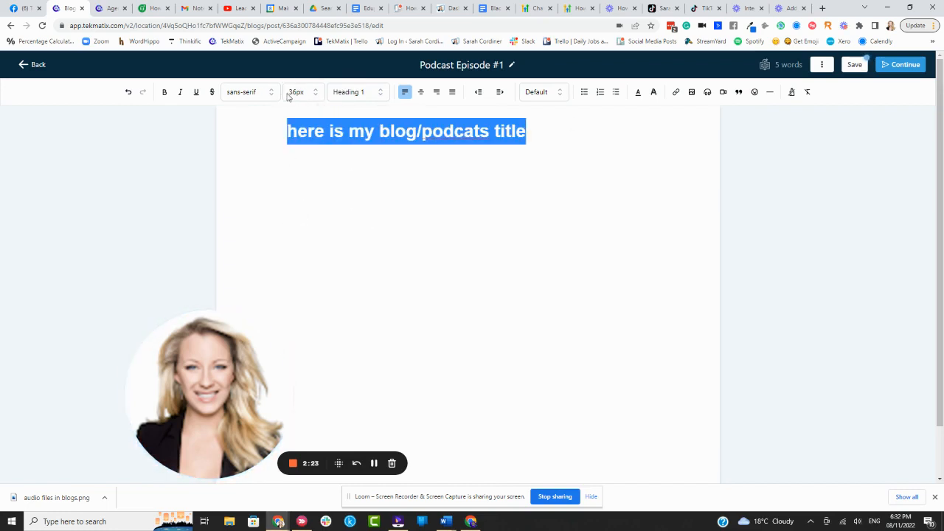
# Step: Begin inserting audio on a new line below the title, choosing Kids Playing.mp3 from the media library as the clip
pyautogui.click(564, 129)
pyautogui.press('Return')
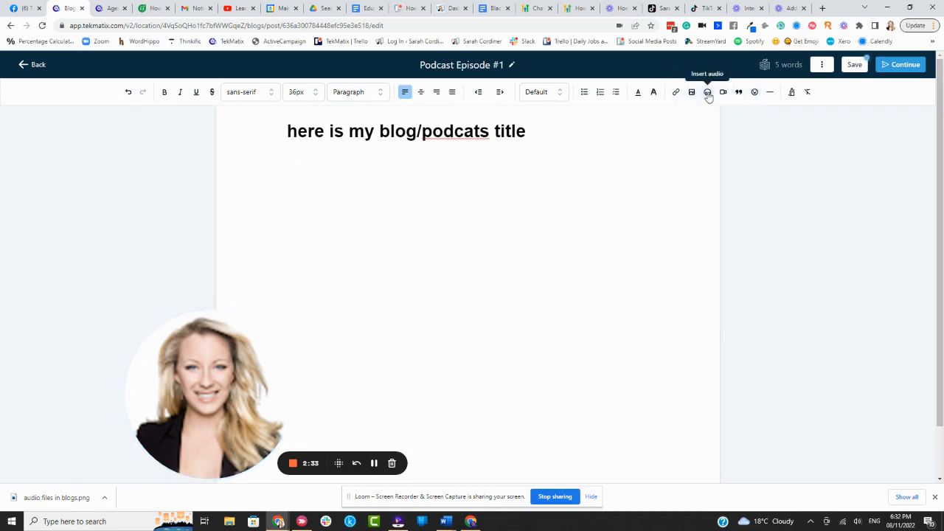
pyautogui.click(707, 92)
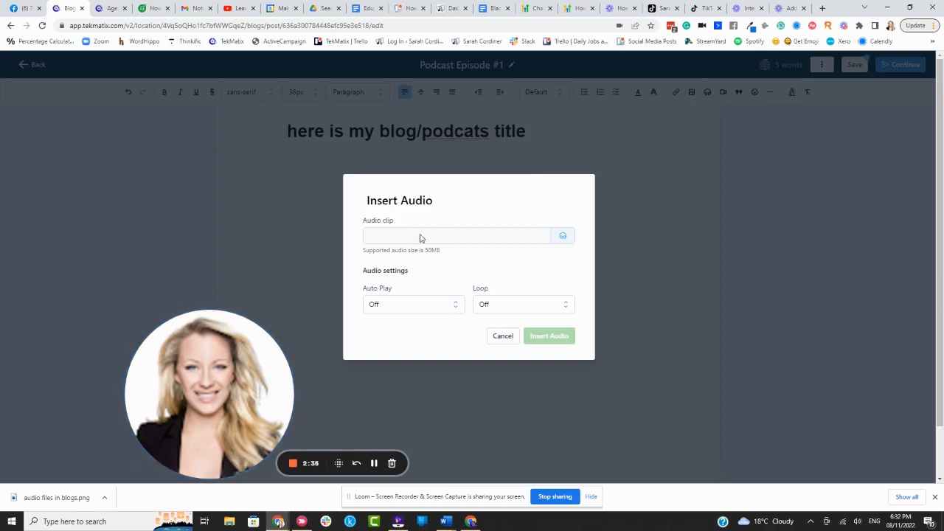
pyautogui.click(560, 236)
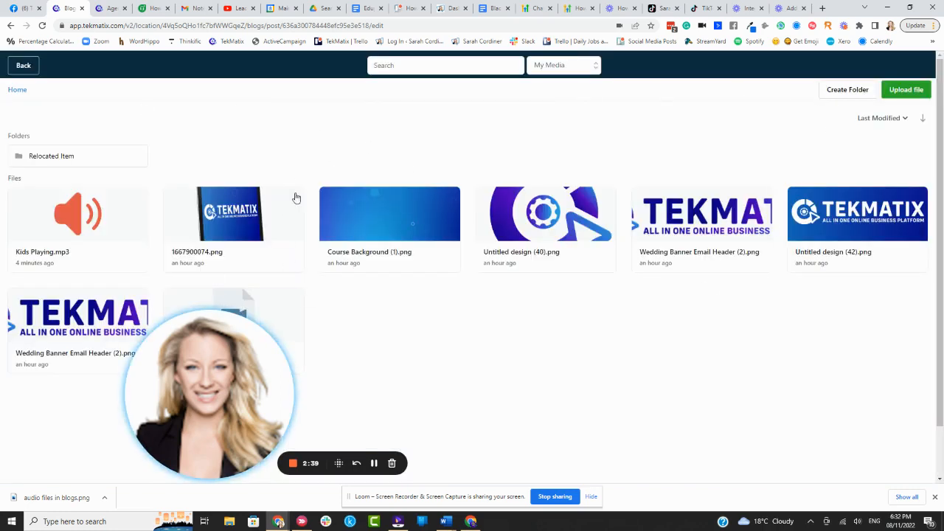
pyautogui.moveTo(214, 354); pyautogui.dragTo(133, 352)
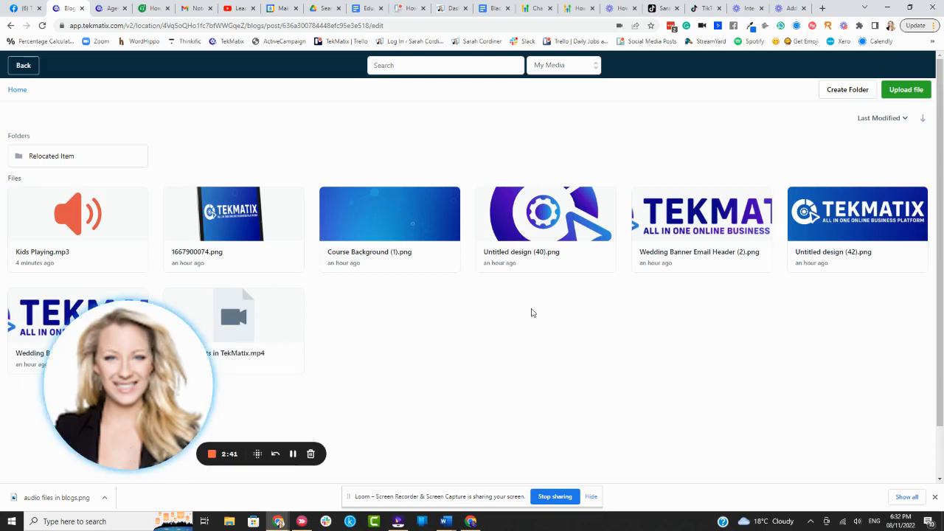
pyautogui.click(78, 217)
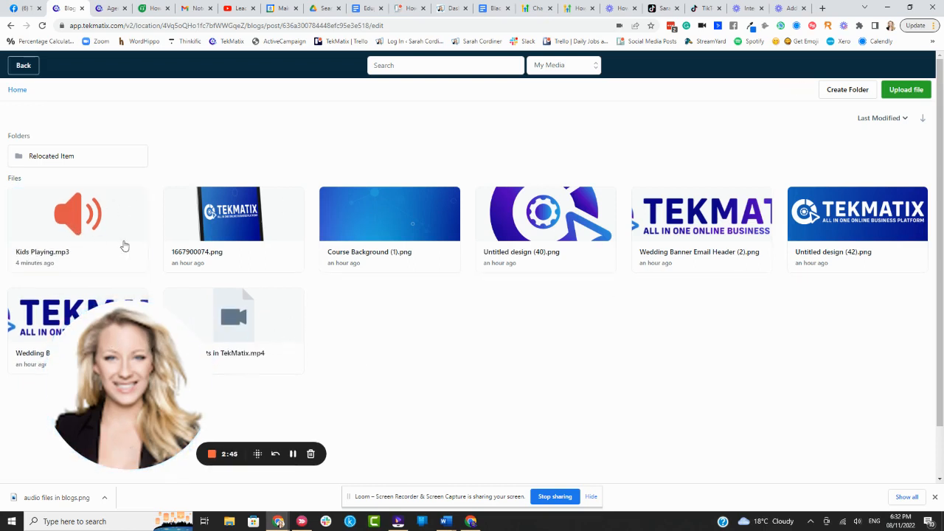
pyautogui.doubleClick(123, 244)
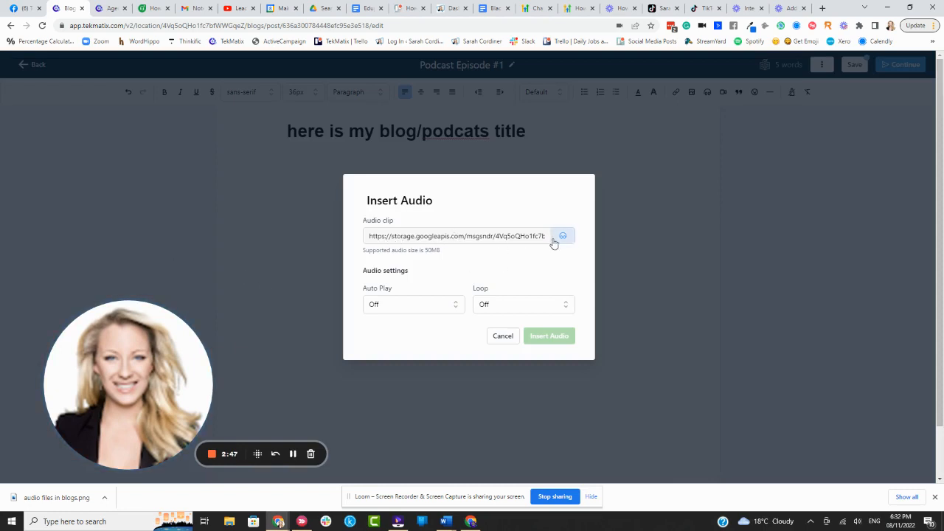
# Step: Try setting both Auto Play and Loop to On for the audio clip
pyautogui.click(397, 305)
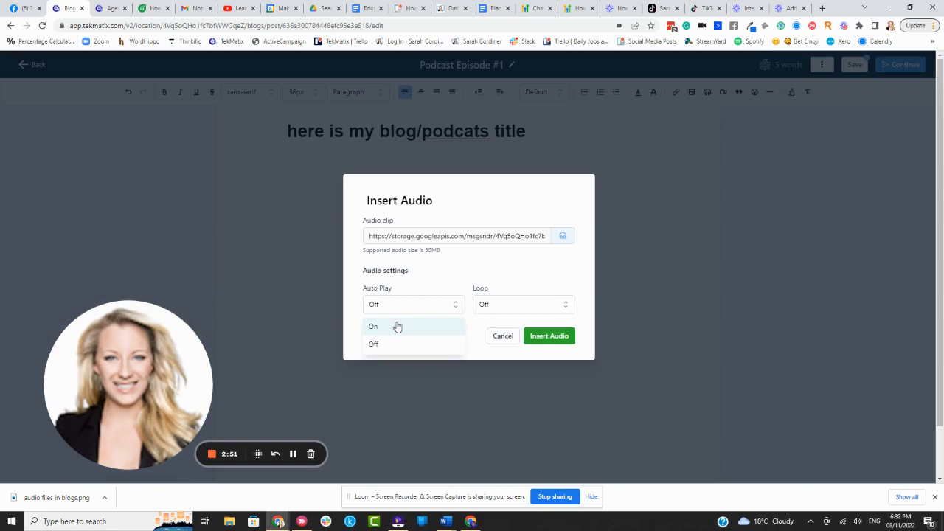
pyautogui.click(398, 327)
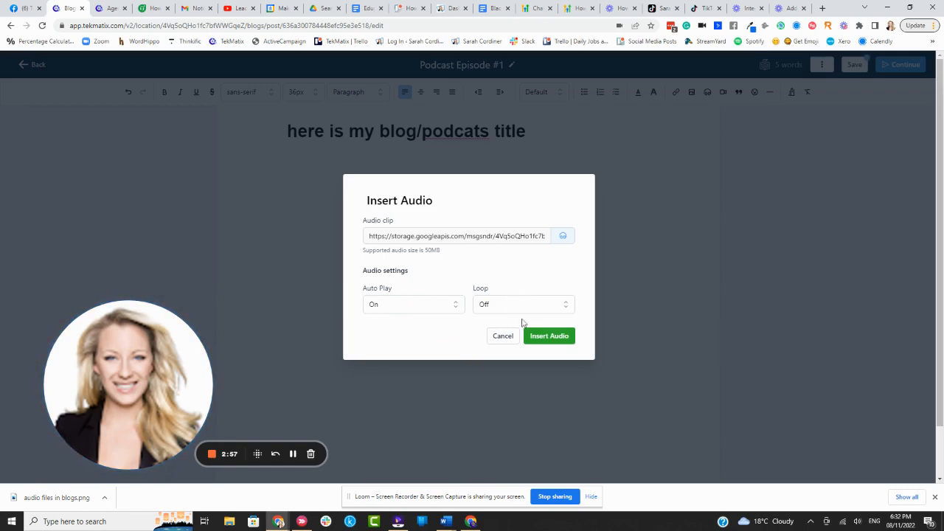
pyautogui.click(496, 304)
pyautogui.click(486, 329)
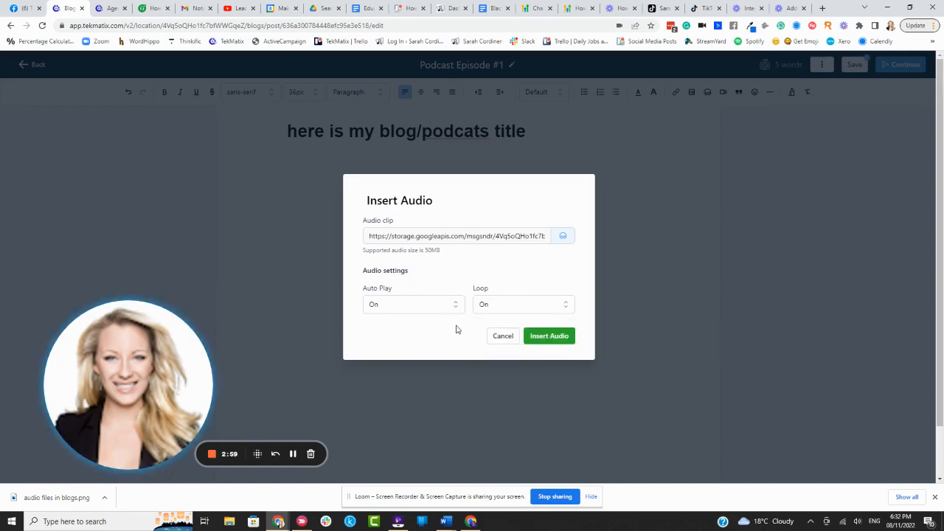
# Step: Set Loop and Auto Play to Off and insert the audio clip into the post
pyautogui.click(482, 305)
pyautogui.click(484, 345)
pyautogui.click(408, 310)
pyautogui.click(400, 342)
pyautogui.click(550, 335)
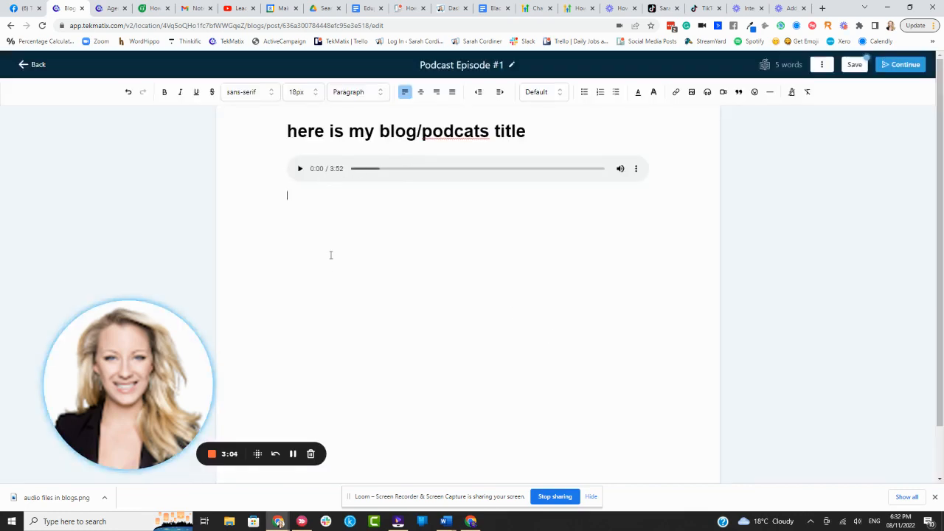
# Step: Add three lines of placeholder text below the audio player: "afbhjdbgjdjbvgh", "dfhgdfhga" and "fdhd"
pyautogui.write('afbhjdbgjdbvgh')
pyautogui.press('Return')
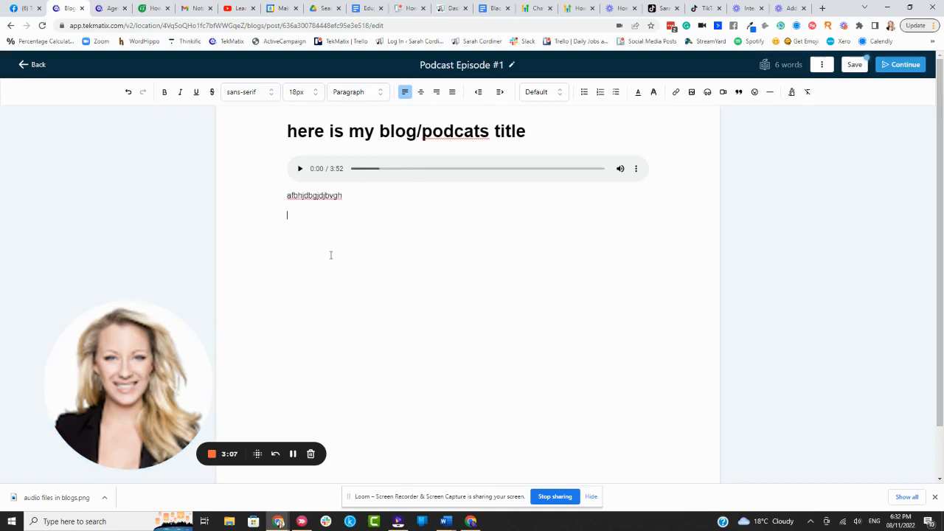
pyautogui.write('dfhgdfhga')
pyautogui.press('Return')
pyautogui.write('fdhd')
# Step: Begin inserting an image below the placeholder text, choosing 1667900074.png from the media library
pyautogui.click(690, 92)
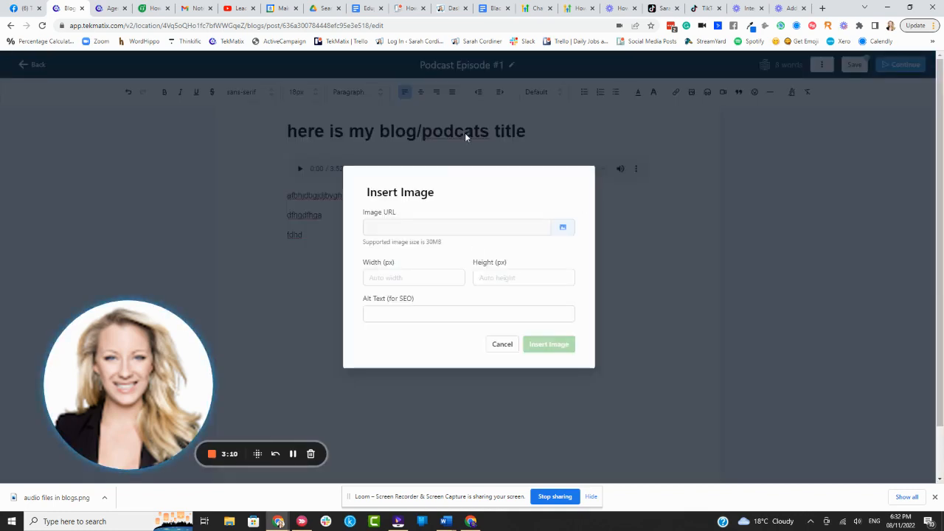
pyautogui.click(563, 228)
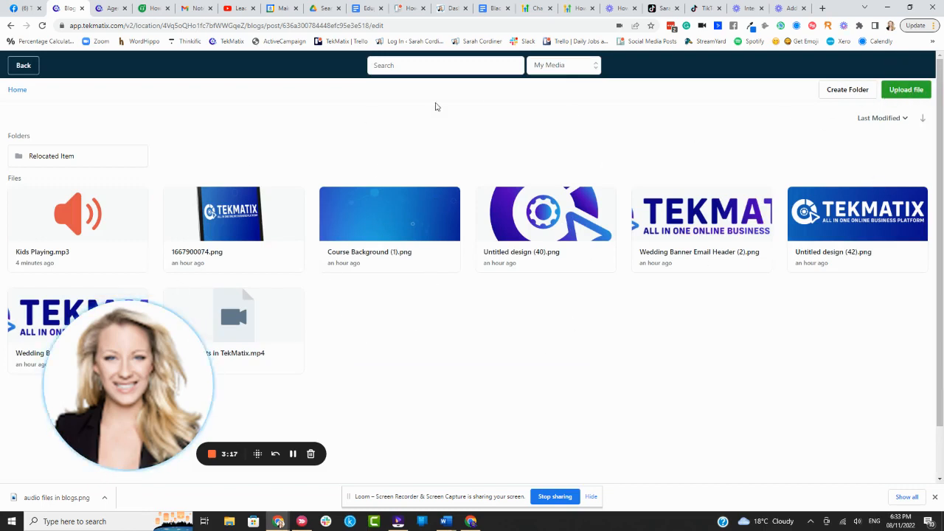
pyautogui.click(247, 221)
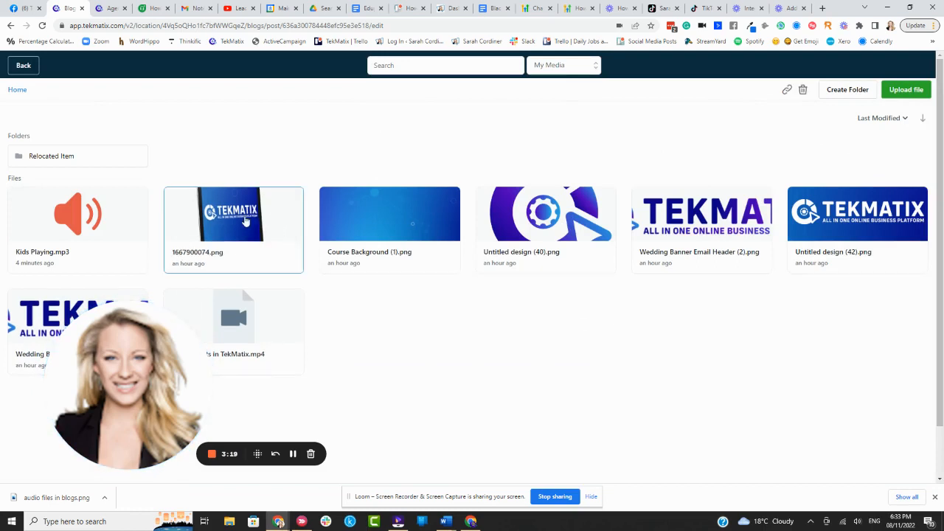
pyautogui.doubleClick(246, 222)
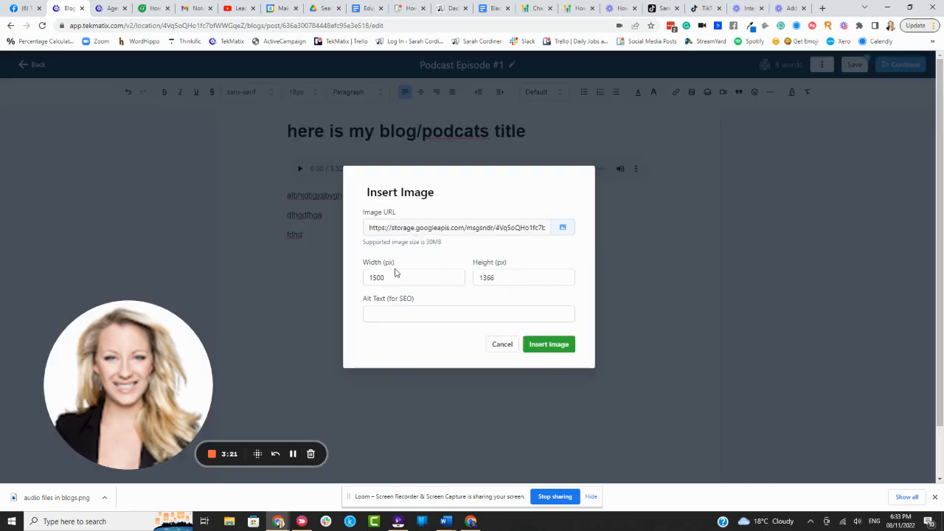
# Step: Give the image the alt text "te amazing podcast by xyz persn" and insert it into the post
pyautogui.click(549, 343)
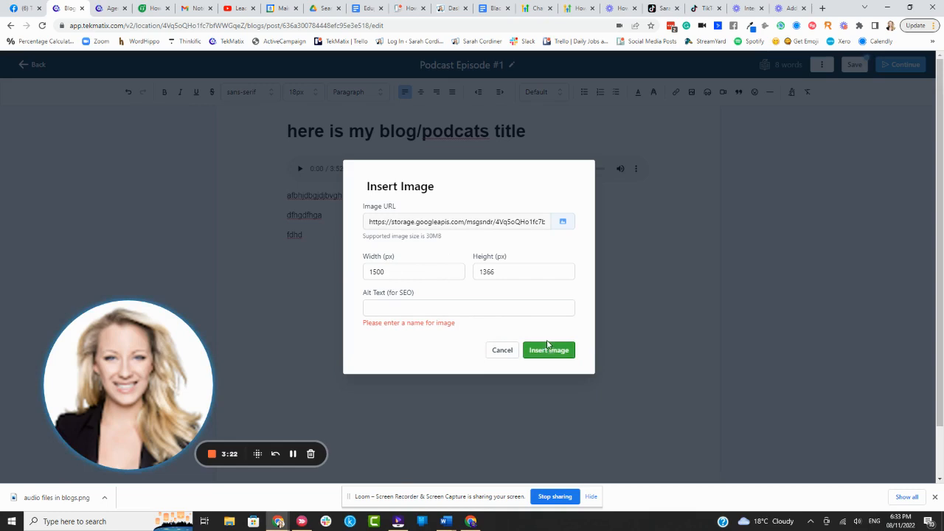
pyautogui.click(404, 306)
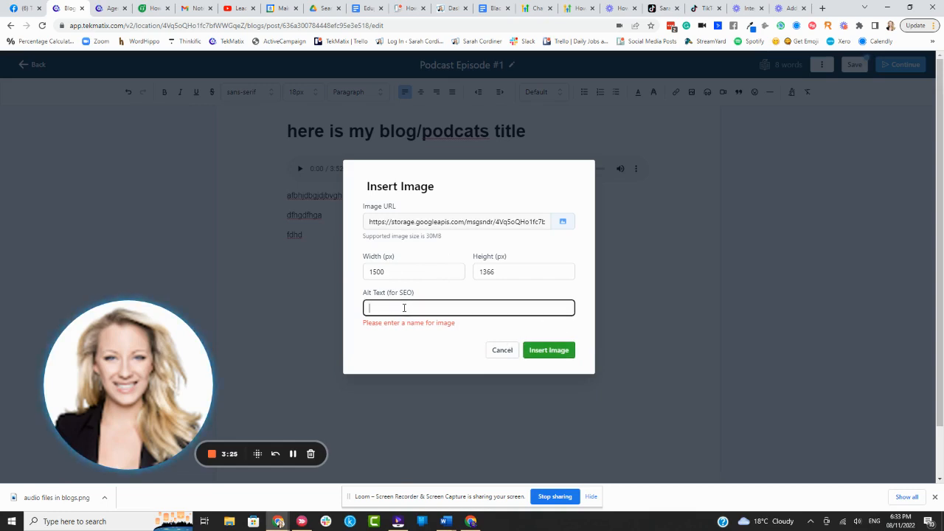
pyautogui.write('te amazing podcast by xyz ')
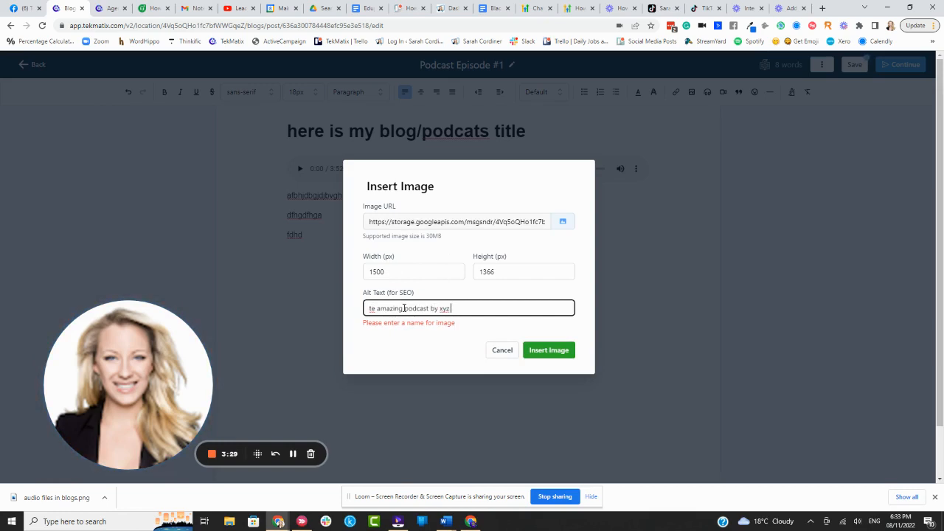
pyautogui.write('persn')
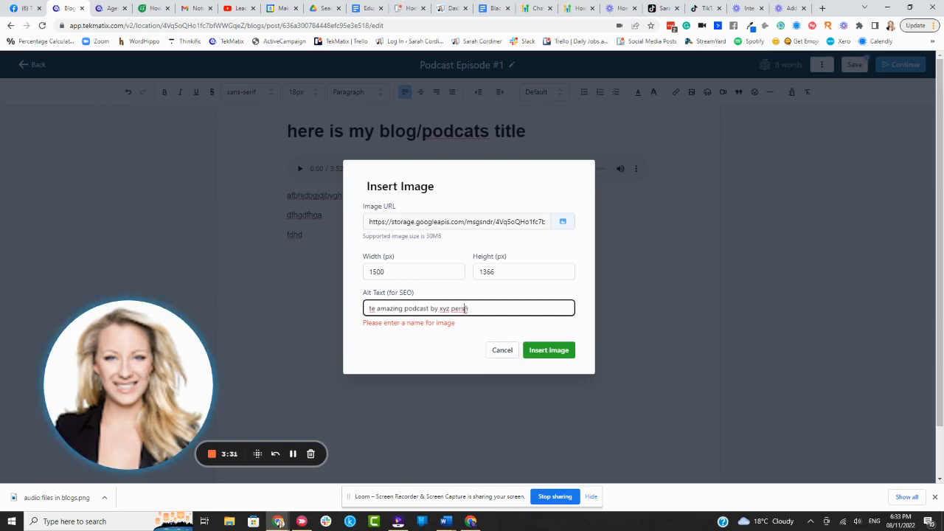
pyautogui.click(563, 354)
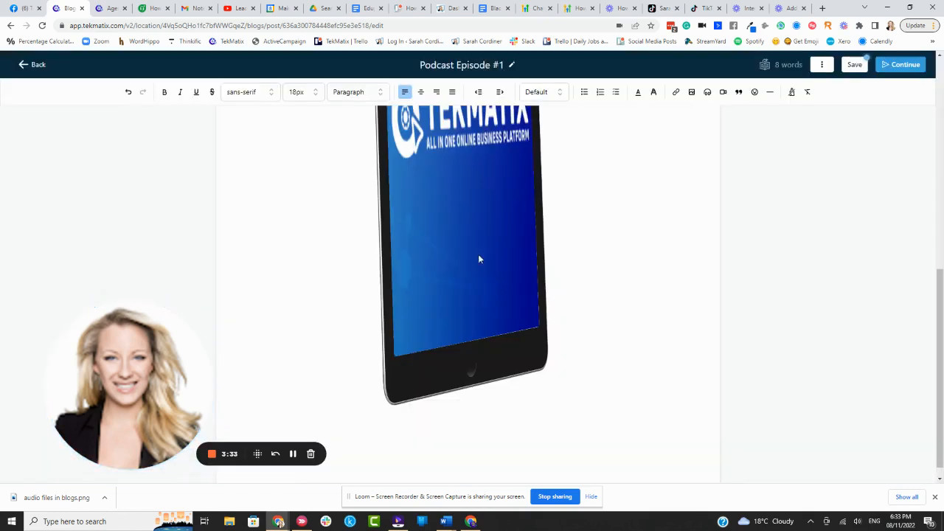
# Step: Check the inserted image, save the post and continue to its publish settings
pyautogui.scroll(4, 472, 243)
pyautogui.scroll(2, 464, 201)
pyautogui.scroll(-5, 539, 242)
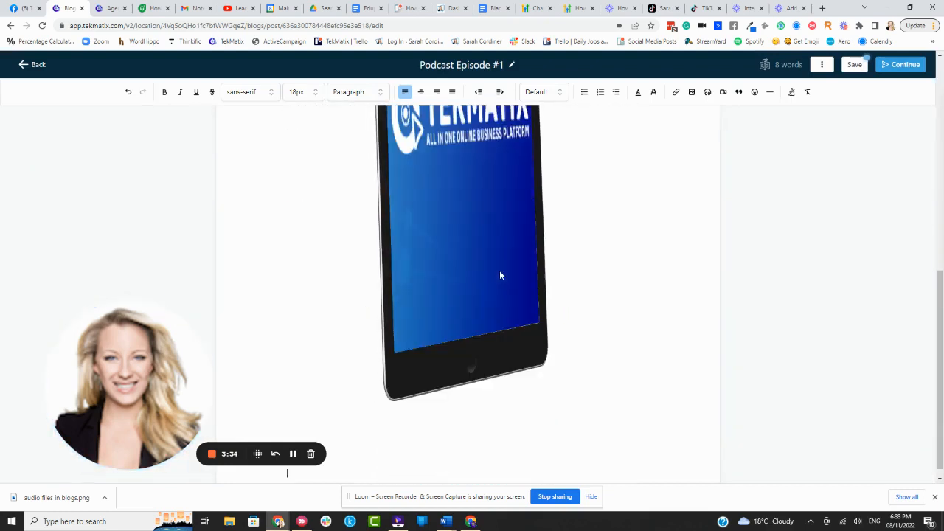
pyautogui.scroll(4, 497, 293)
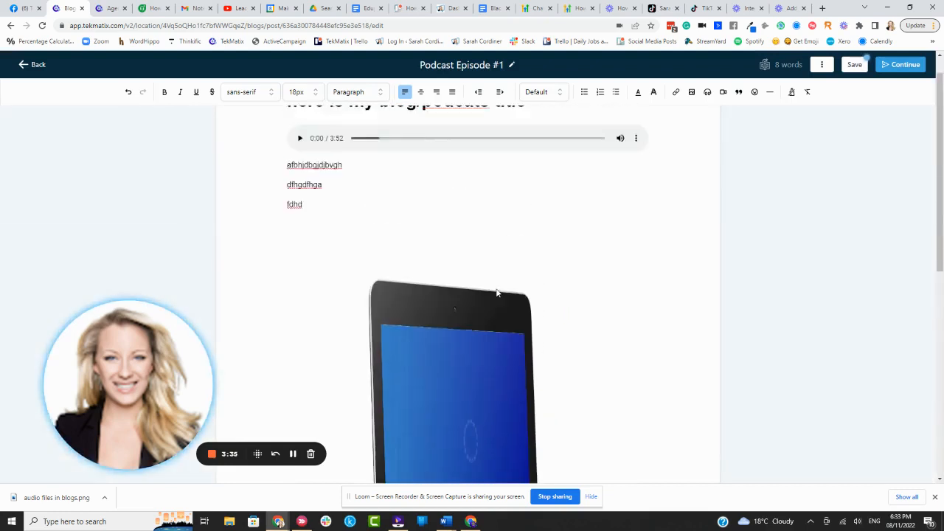
pyautogui.click(856, 66)
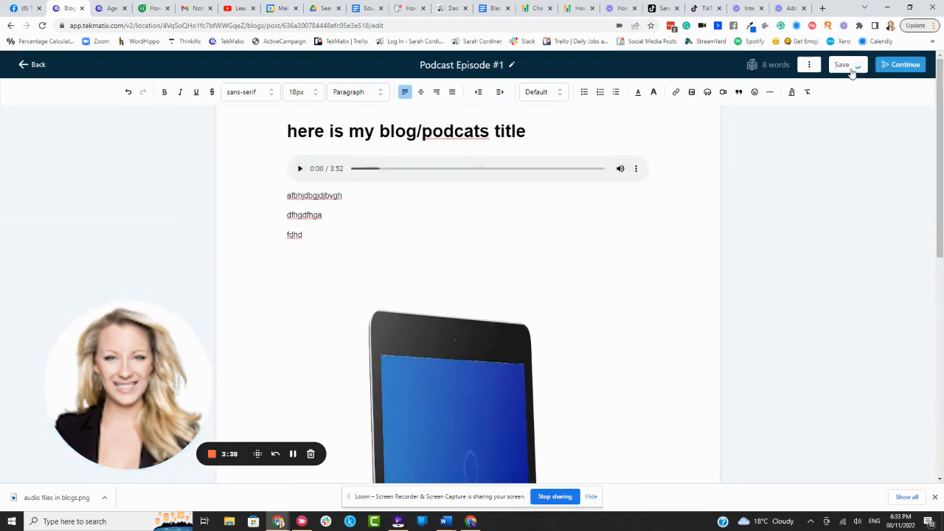
pyautogui.click(917, 67)
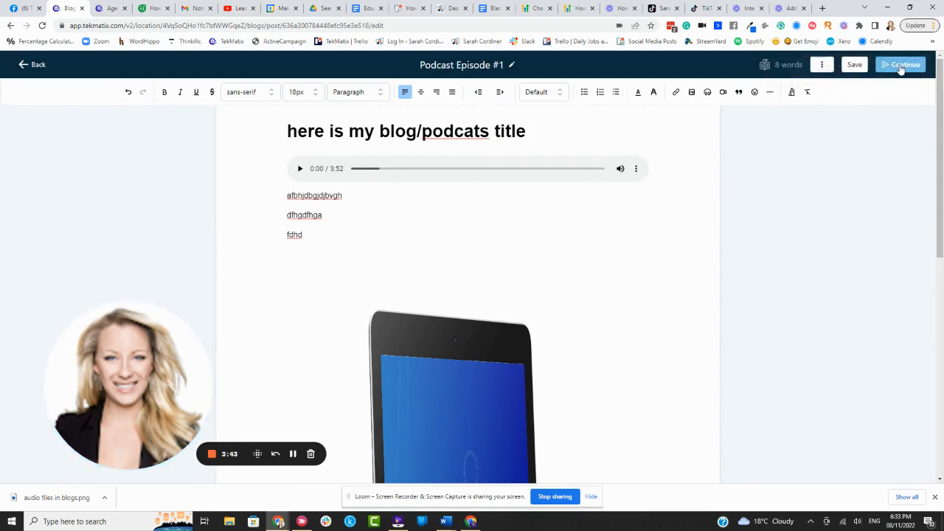
pyautogui.click(899, 66)
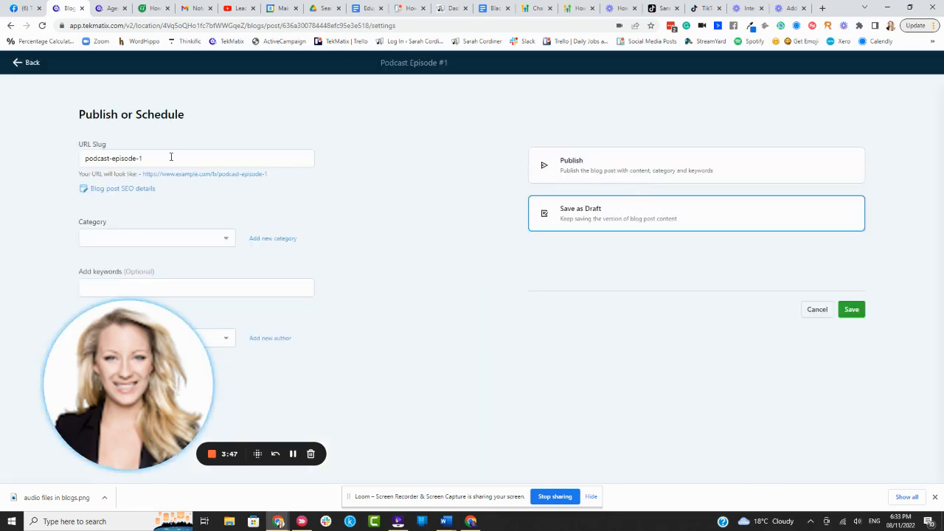
# Step: Examine the post's URL slug and the available category choices
pyautogui.tripleClick(170, 157)
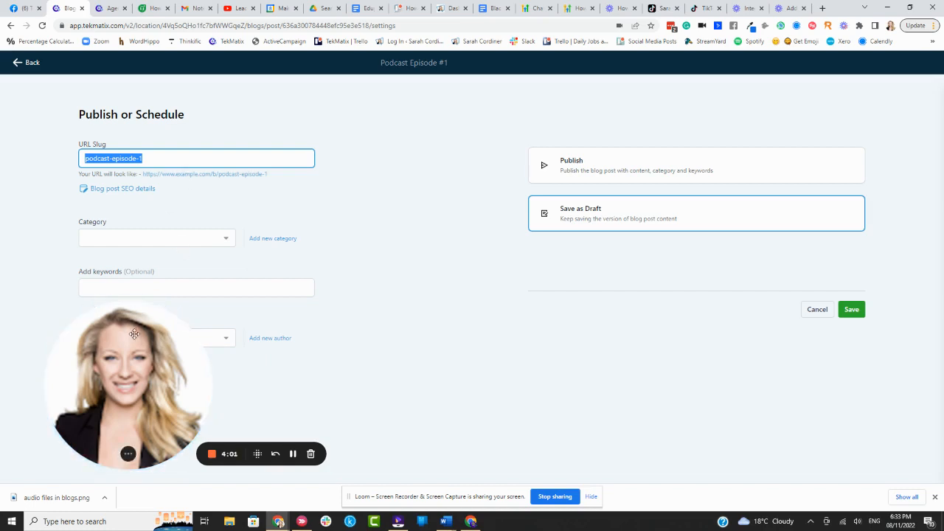
pyautogui.click(172, 274)
pyautogui.click(191, 237)
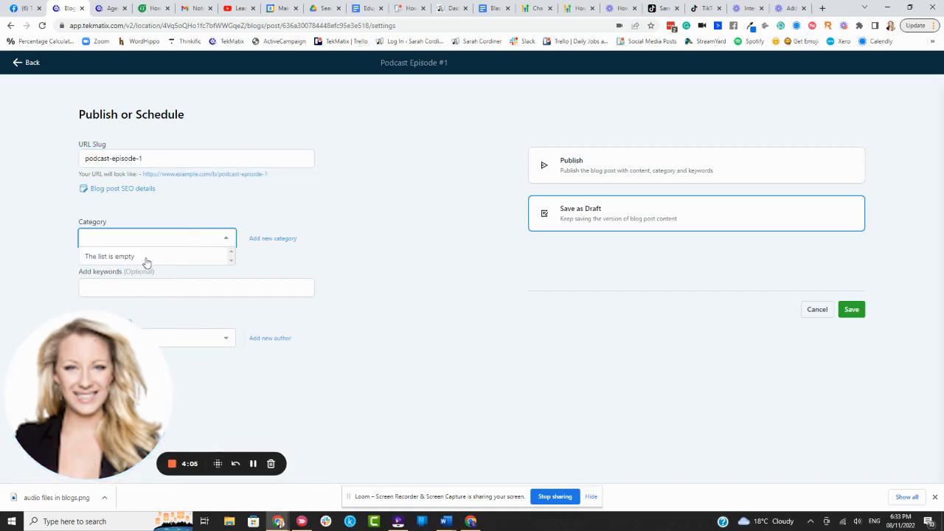
pyautogui.click(394, 233)
pyautogui.click(142, 292)
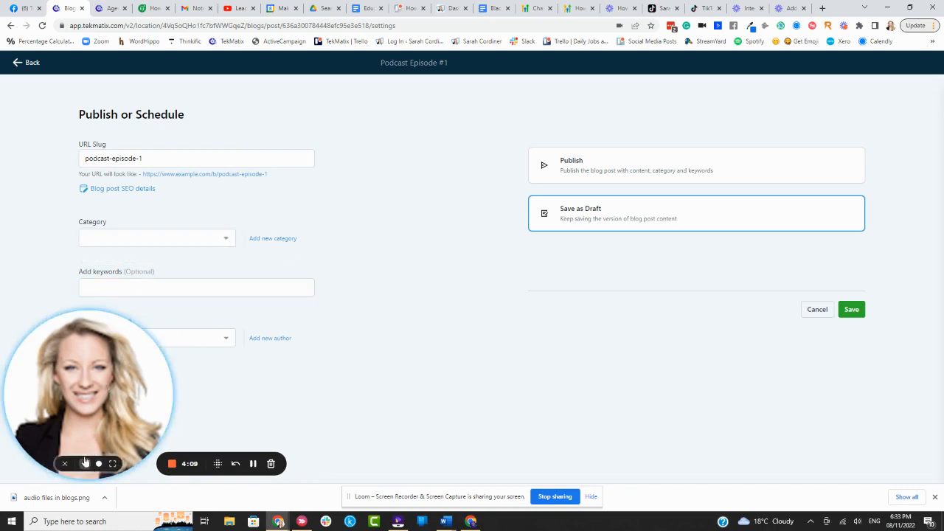
pyautogui.click(88, 463)
# Step: Add the keywords "podcast" and "leadership" to the post
pyautogui.click(108, 281)
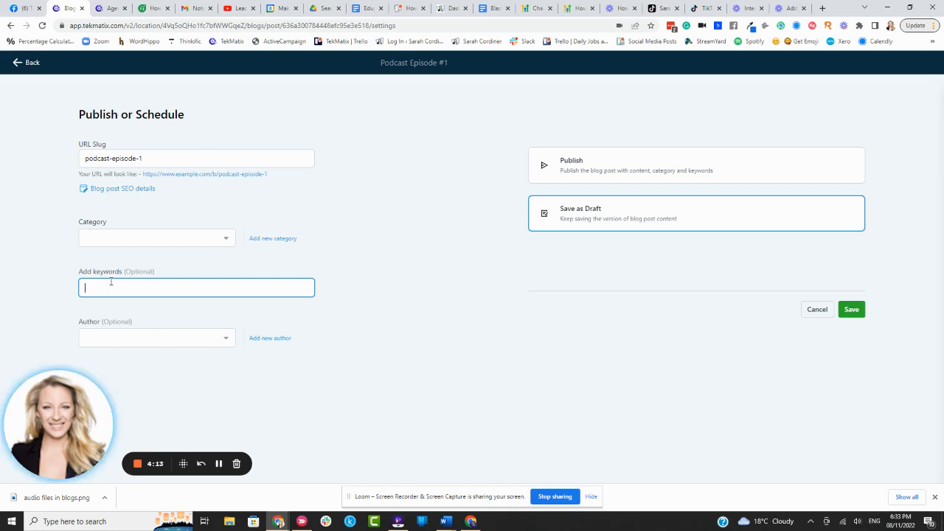
pyautogui.write('podcast')
pyautogui.press('Return')
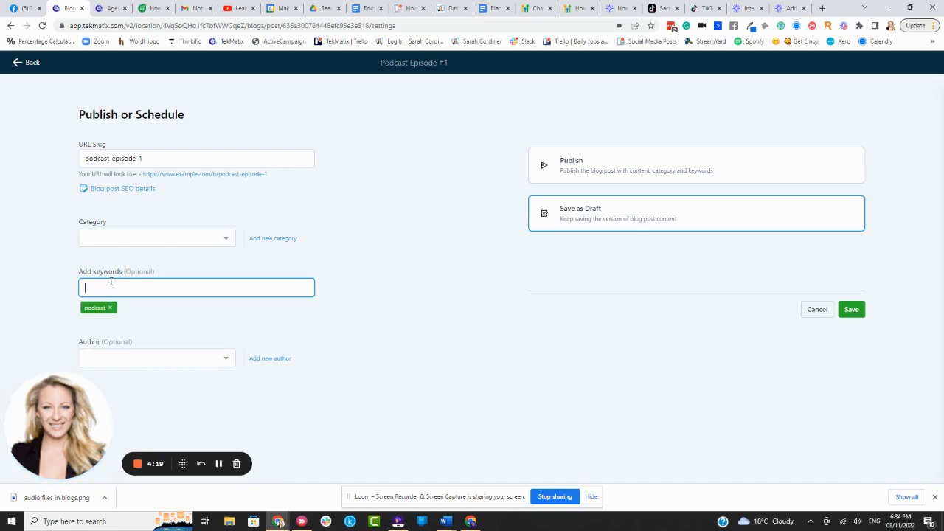
pyautogui.write('leadership')
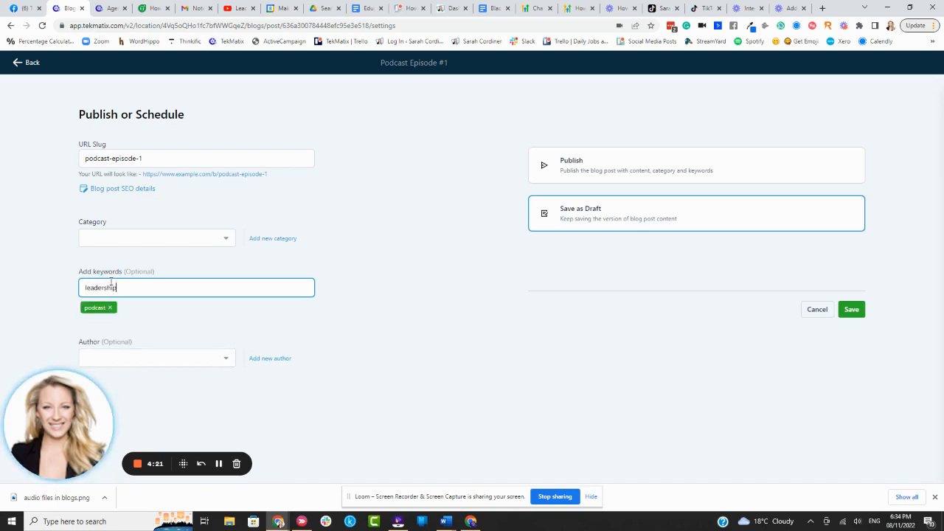
pyautogui.press('Return')
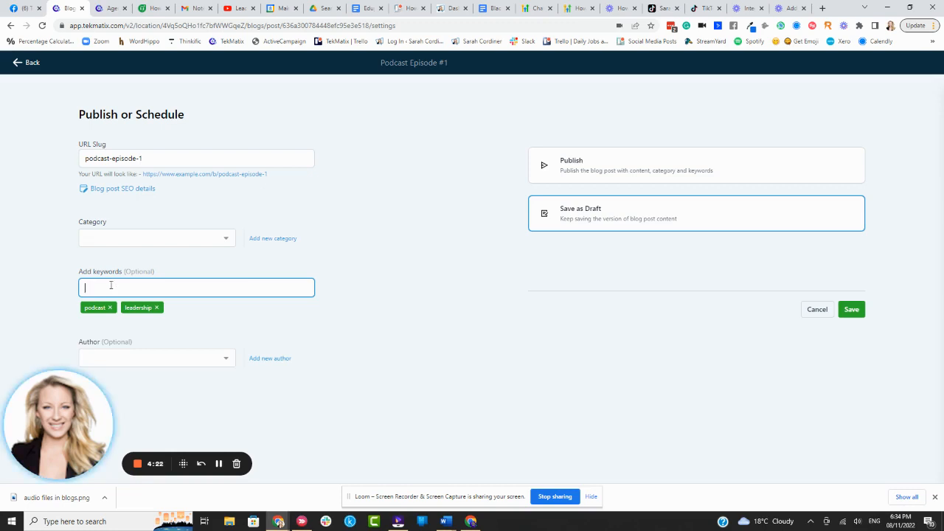
pyautogui.click(198, 359)
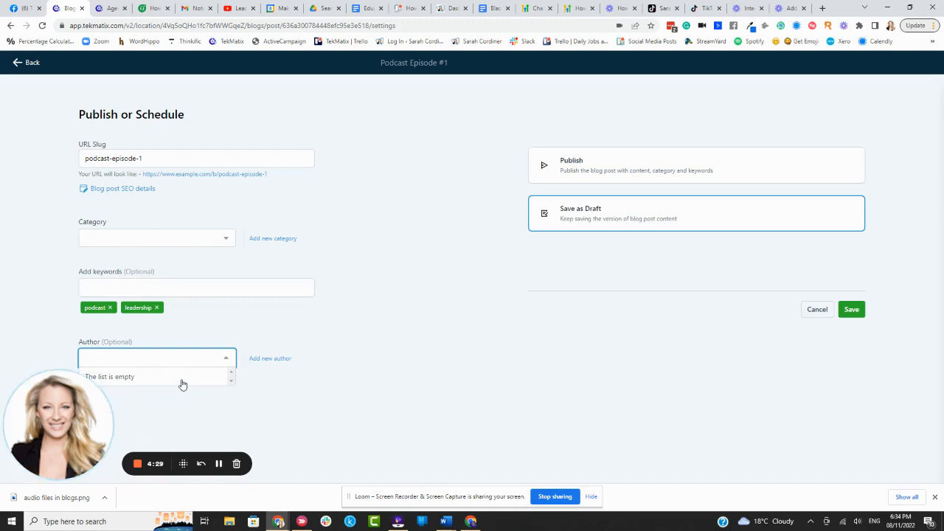
pyautogui.moveTo(291, 402); pyautogui.dragTo(276, 361)
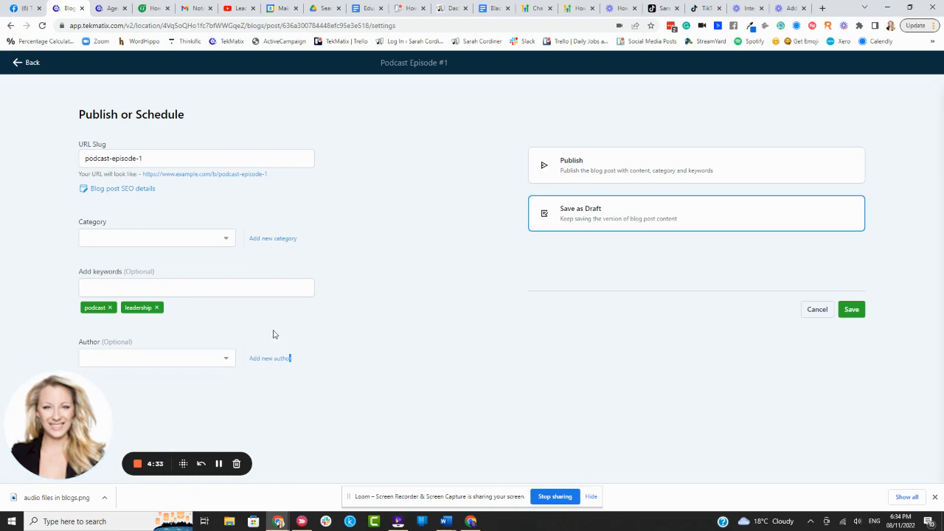
pyautogui.click(273, 359)
pyautogui.click(371, 146)
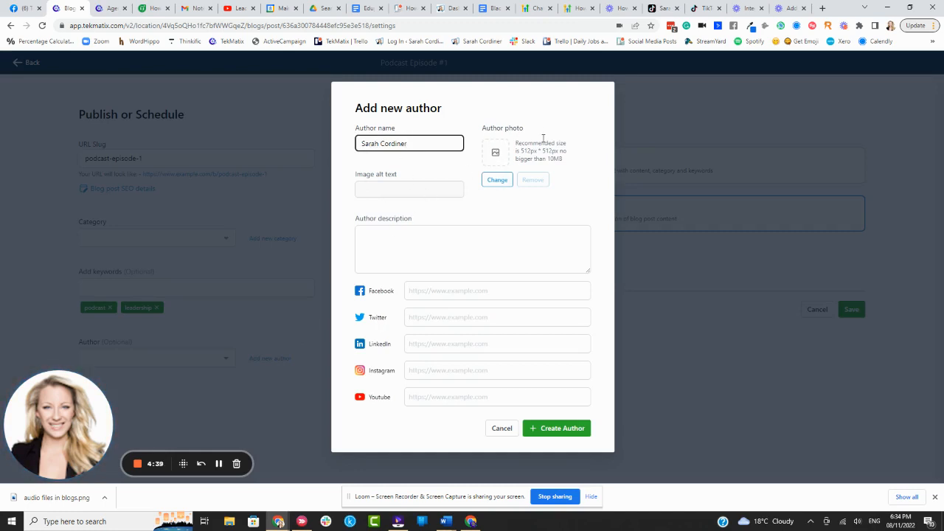
pyautogui.moveTo(554, 150); pyautogui.dragTo(520, 150)
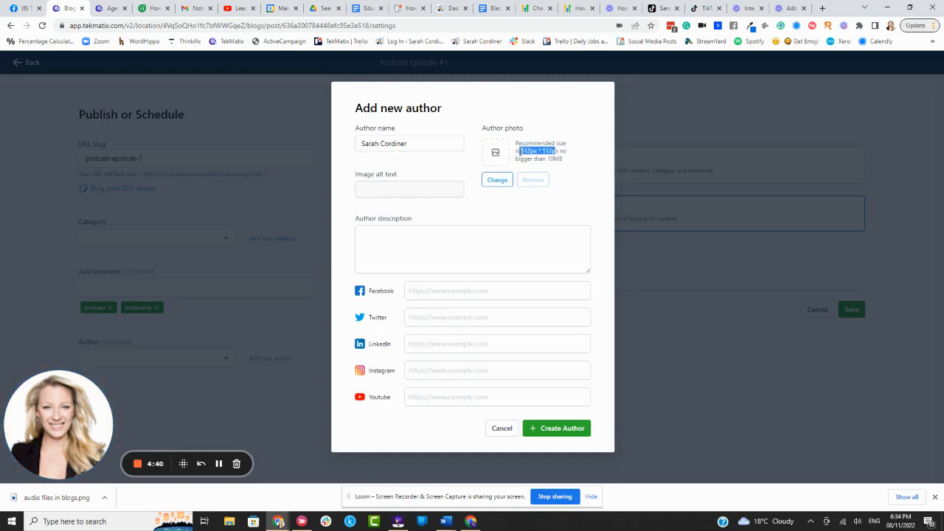
pyautogui.click(387, 250)
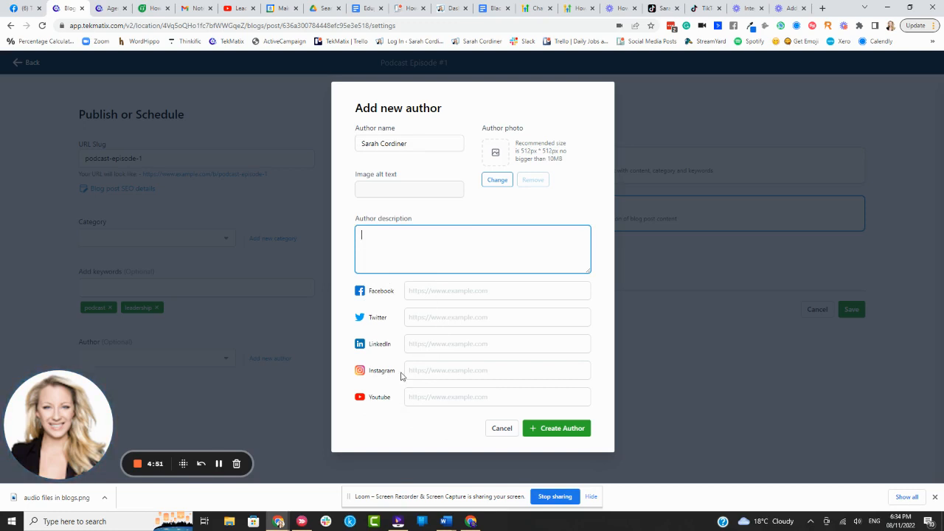
pyautogui.click(492, 429)
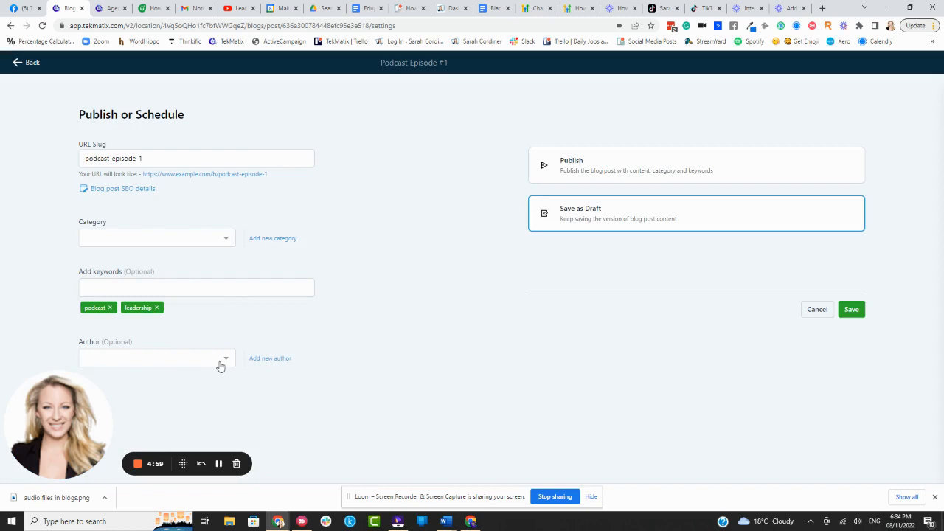
# Step: Try to publish the post with 2022-11-08 as the published date, without choosing a category
pyautogui.click(594, 174)
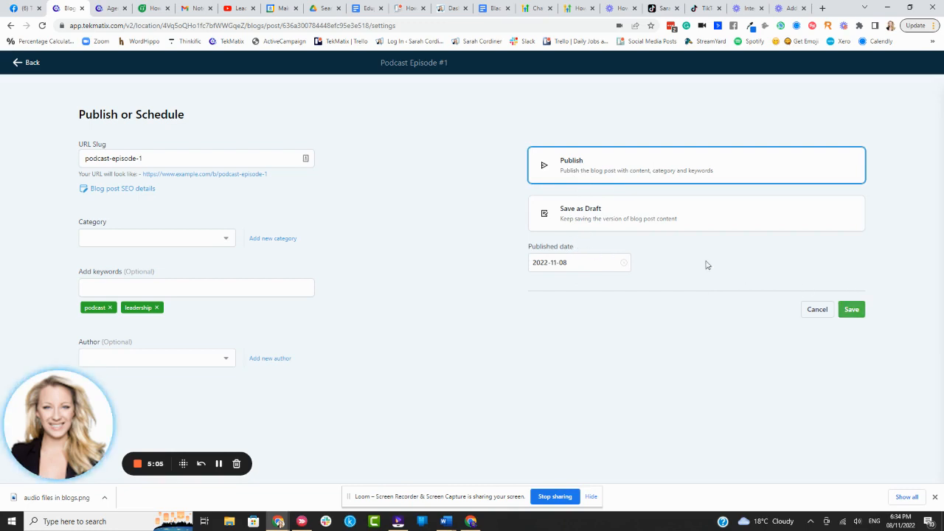
pyautogui.click(581, 266)
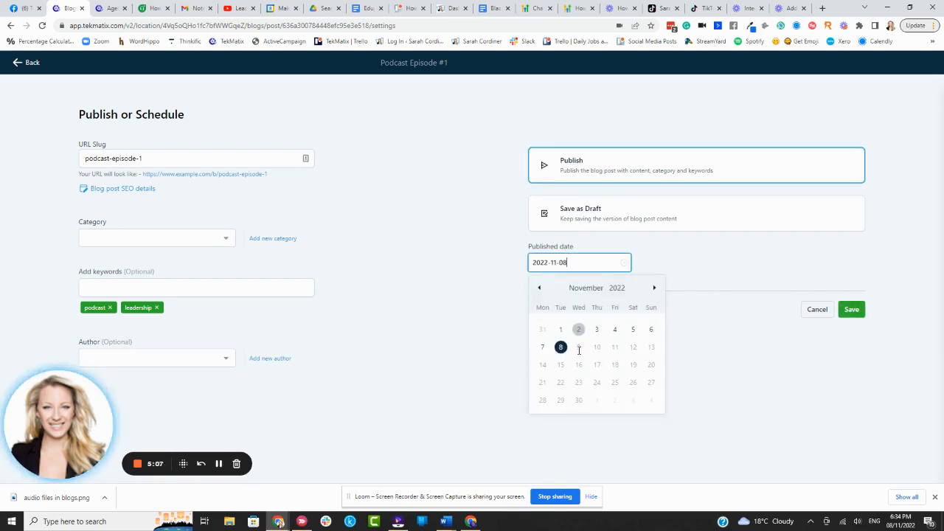
pyautogui.click(654, 288)
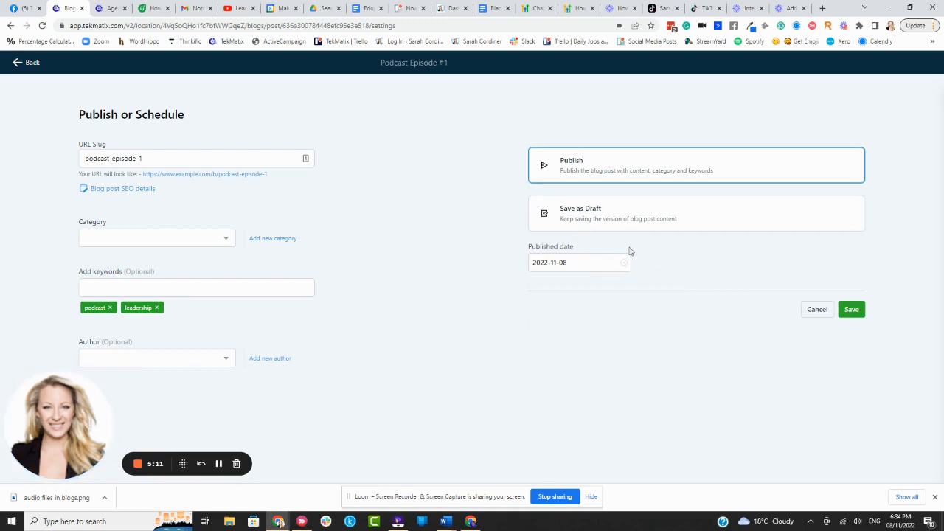
pyautogui.click(853, 310)
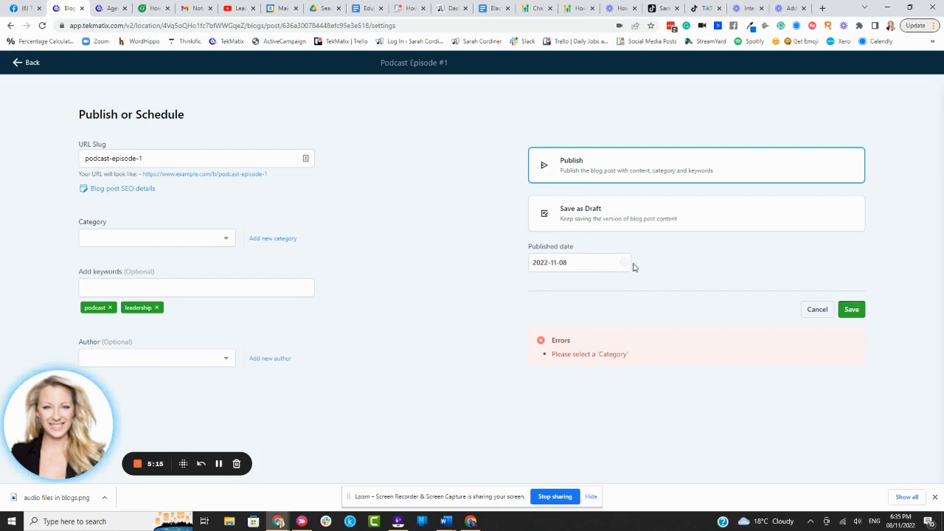
# Step: Return to the post editor, open the post preview and play a little of the embedded audio
pyautogui.click(27, 64)
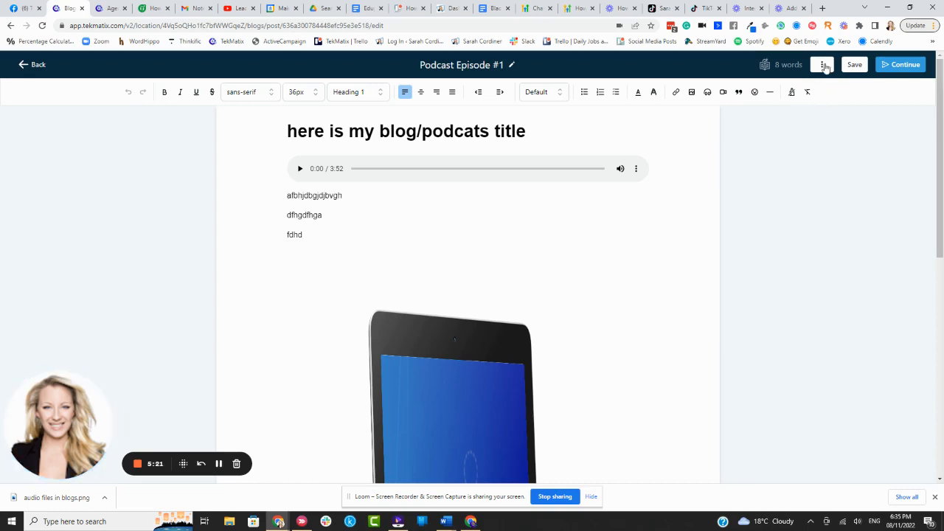
pyautogui.click(821, 66)
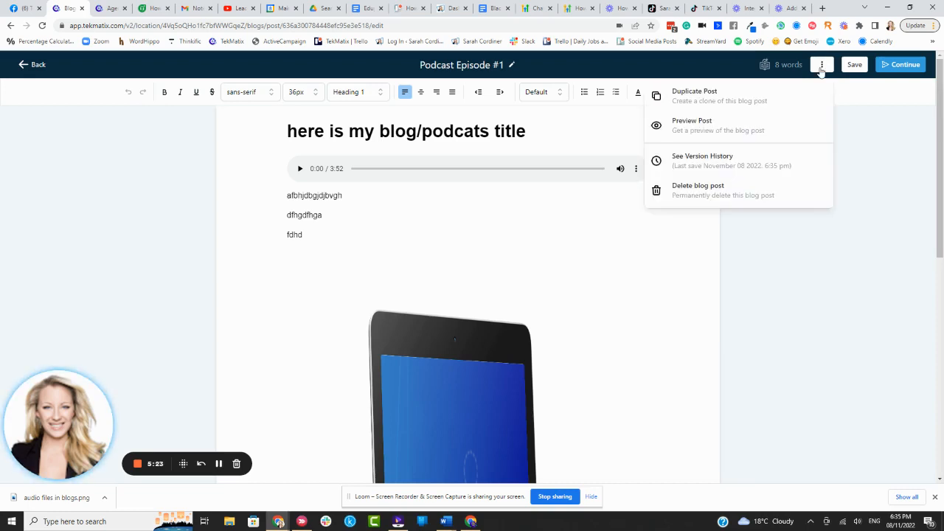
pyautogui.click(693, 131)
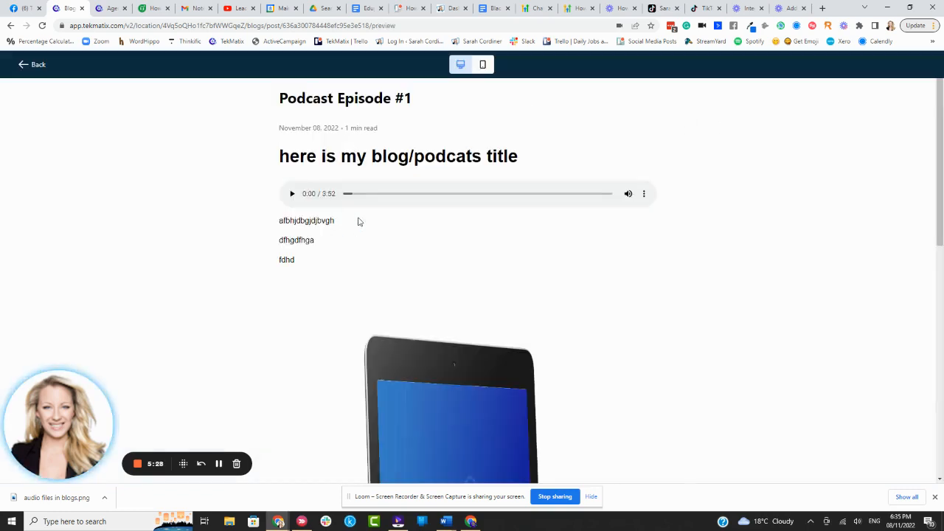
pyautogui.click(292, 194)
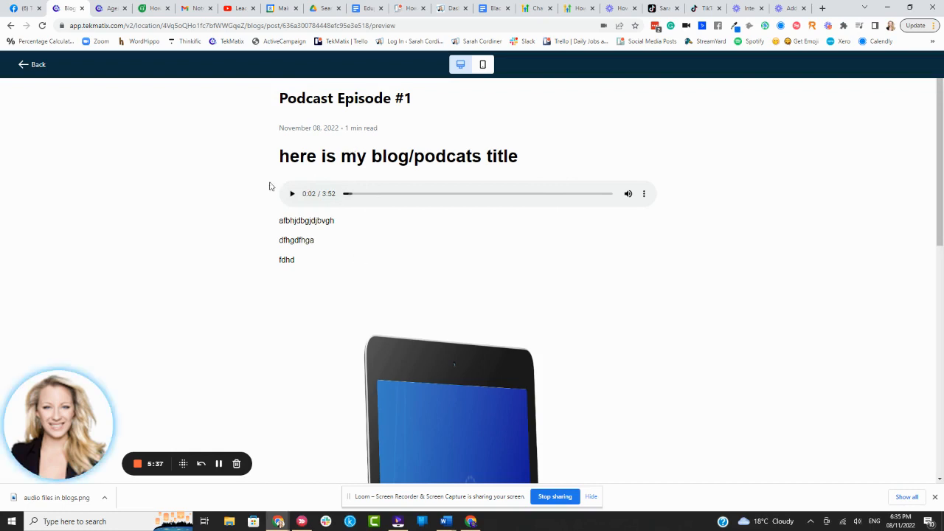
# Step: Switch the post preview to the mobile layout and examine the post from title to image
pyautogui.click(484, 64)
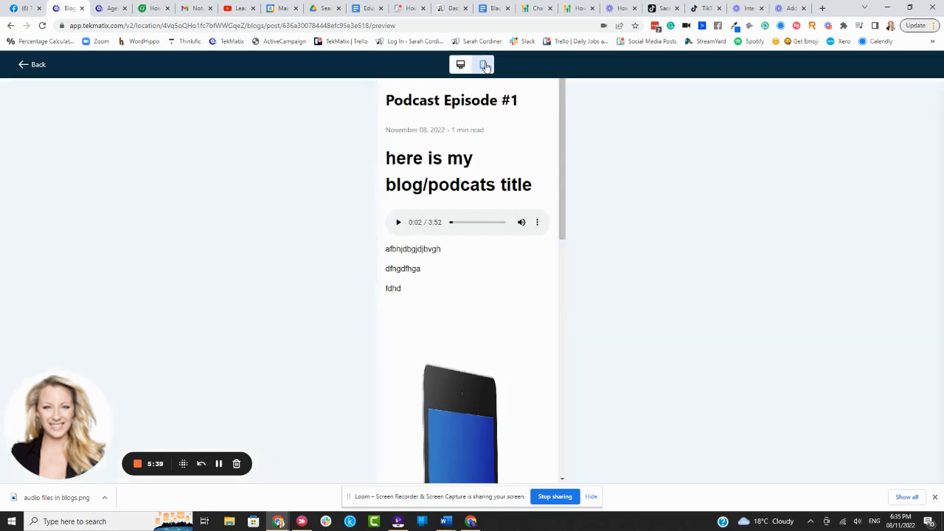
pyautogui.scroll(-5, 511, 177)
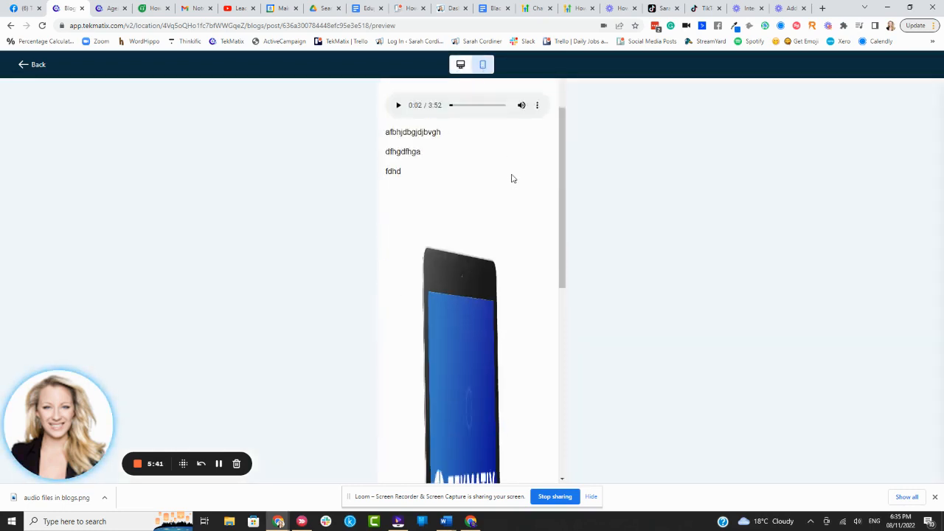
pyautogui.scroll(5, 512, 185)
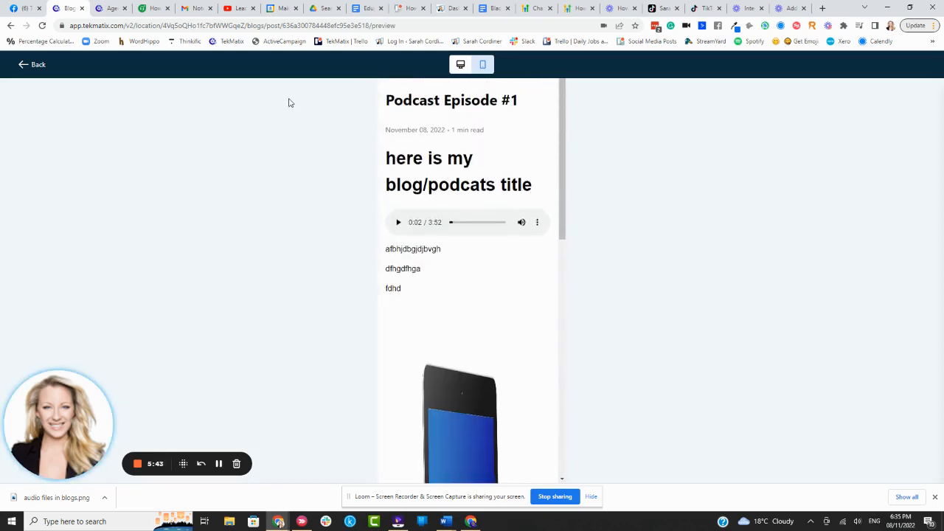